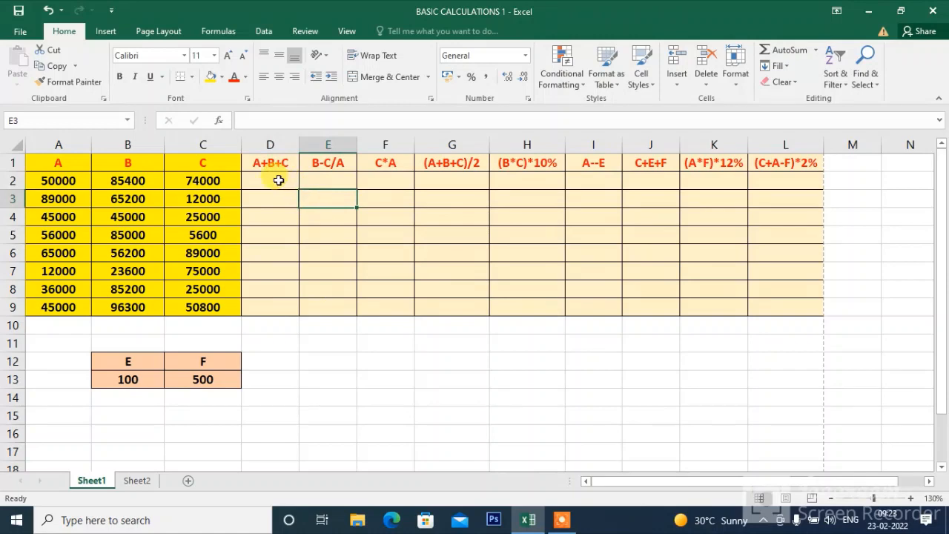
# Examine the values in columns A to C and the A+B+C heading of the calculation table.
pyautogui.click(279, 180)
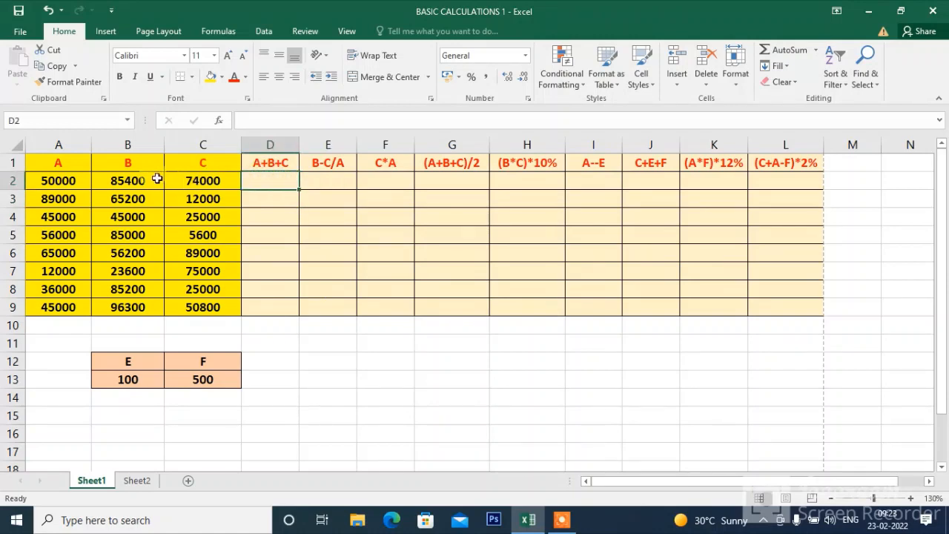
pyautogui.click(282, 216)
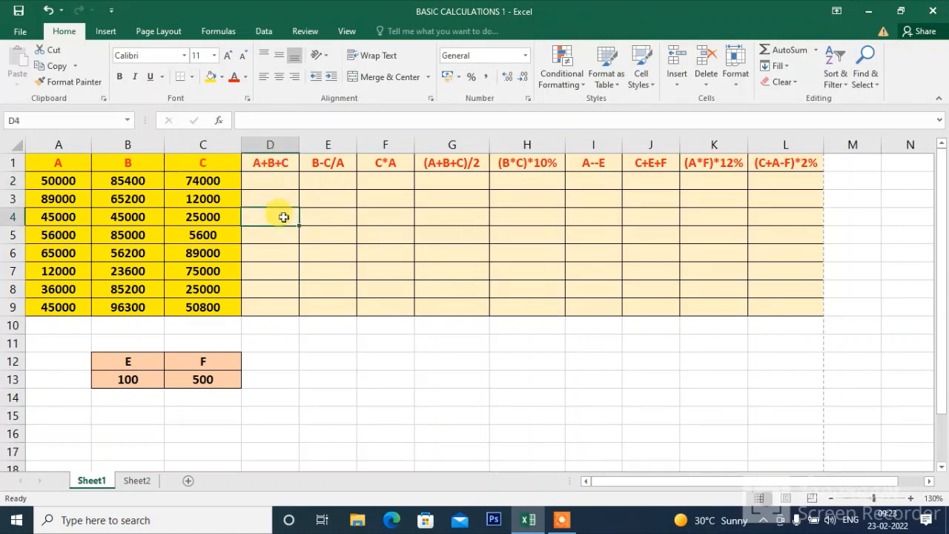
pyautogui.click(379, 230)
pyautogui.click(502, 249)
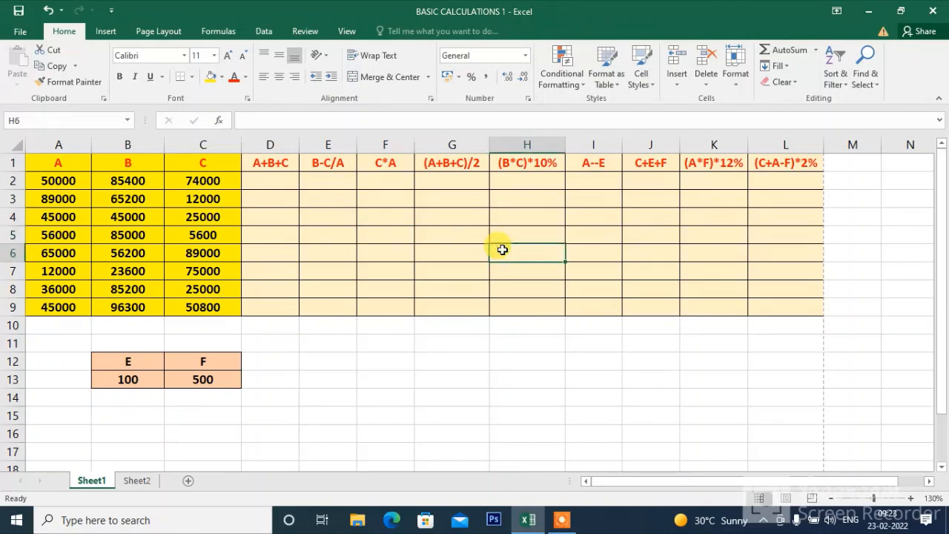
pyautogui.click(436, 266)
pyautogui.click(439, 324)
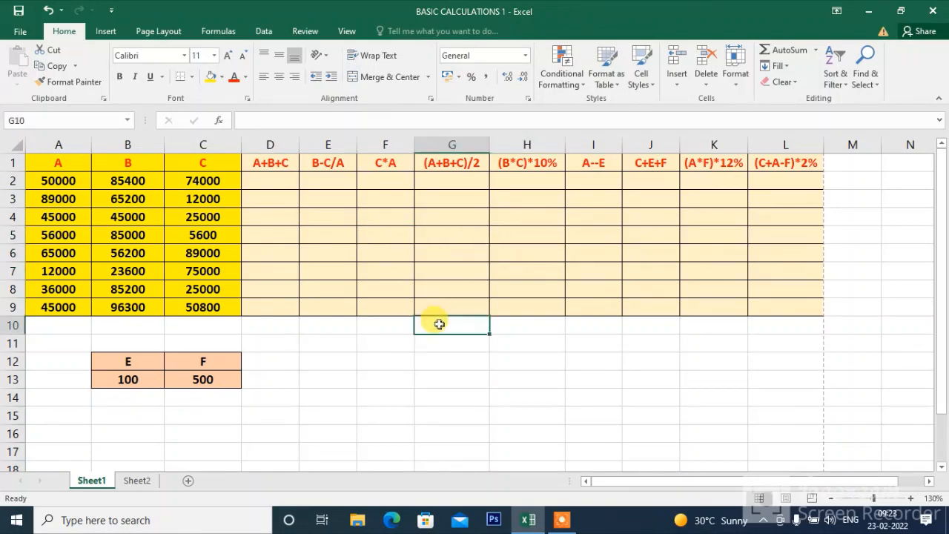
pyautogui.click(44, 165)
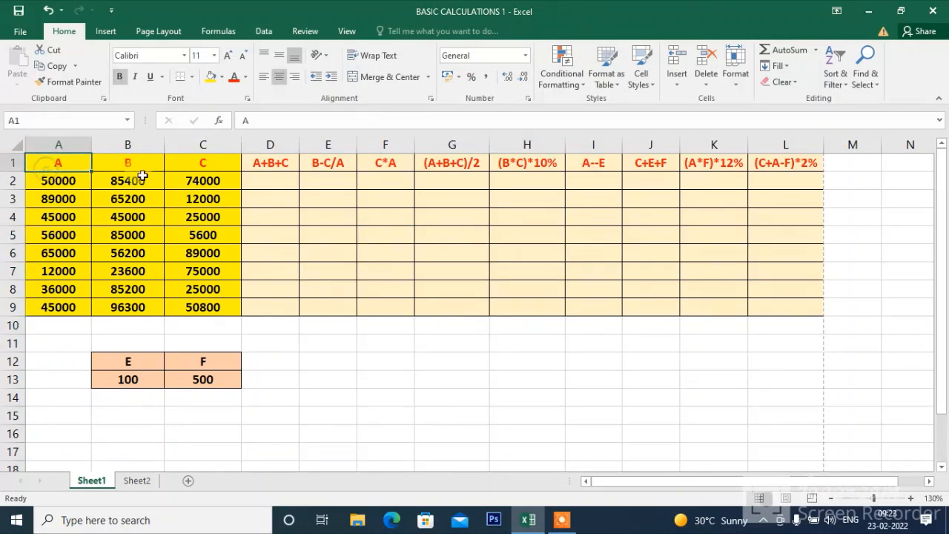
pyautogui.click(210, 248)
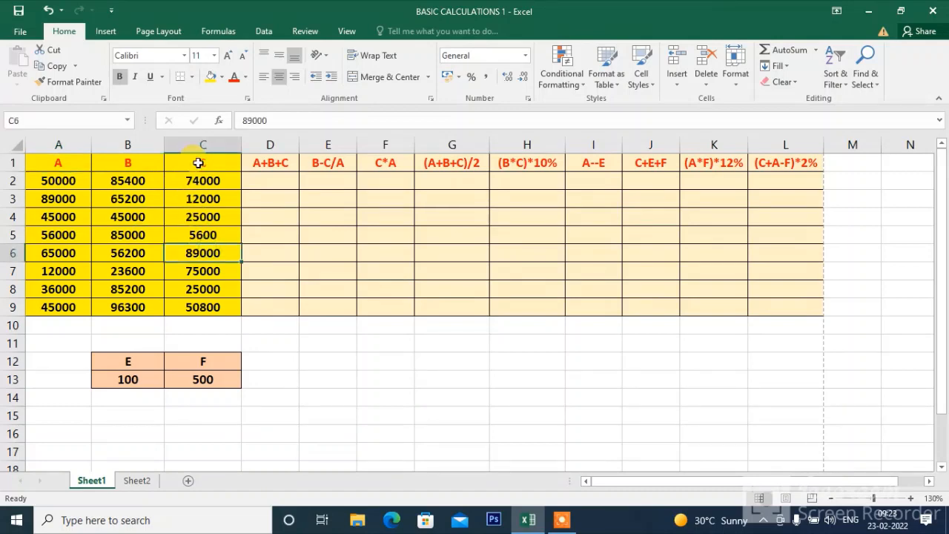
pyautogui.click(257, 164)
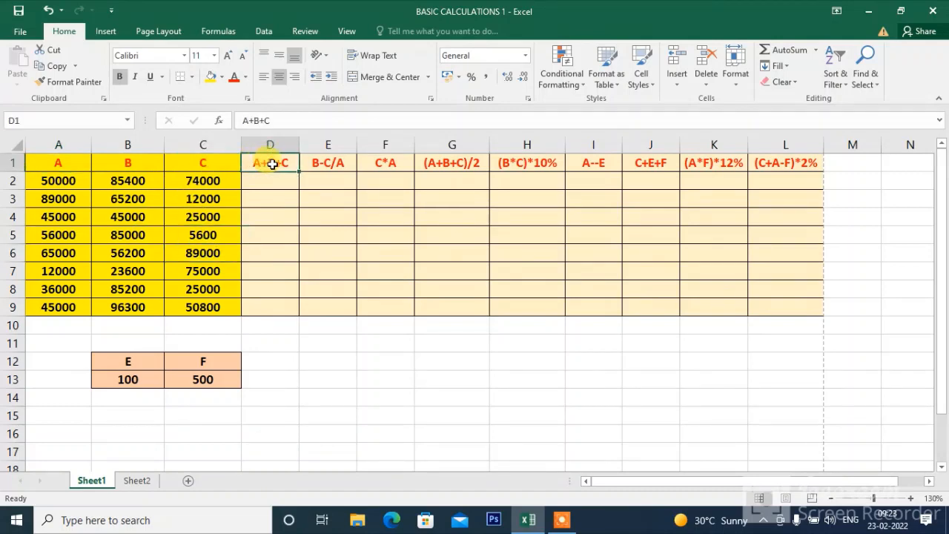
pyautogui.click(59, 180)
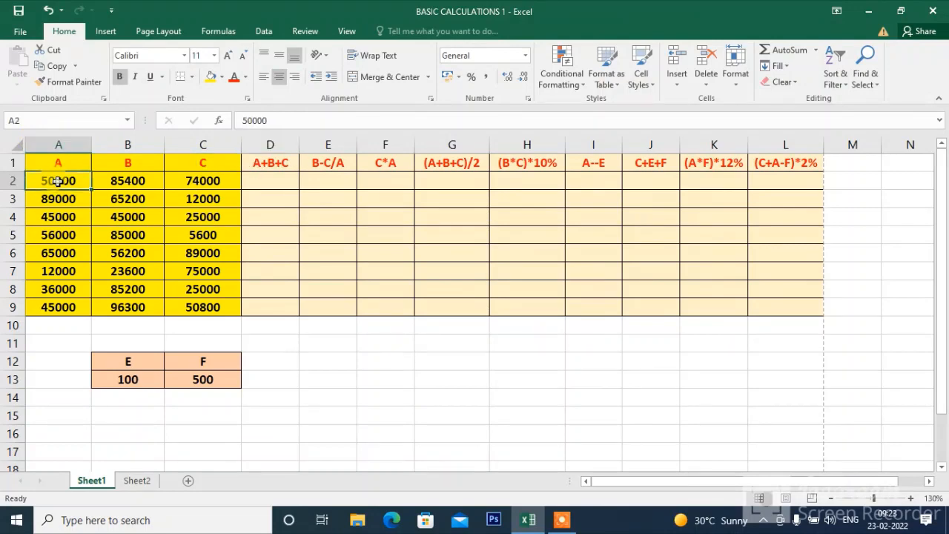
pyautogui.click(129, 183)
pyautogui.click(191, 182)
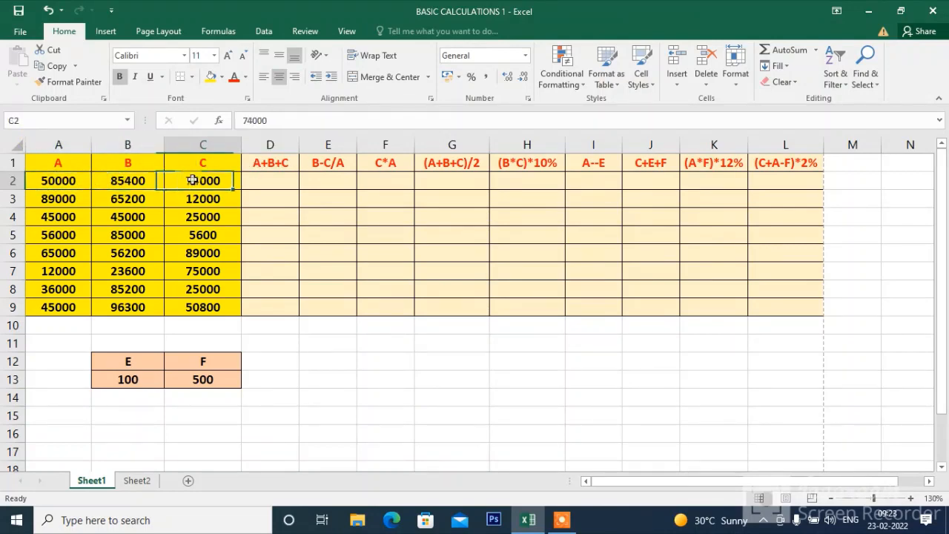
pyautogui.click(254, 181)
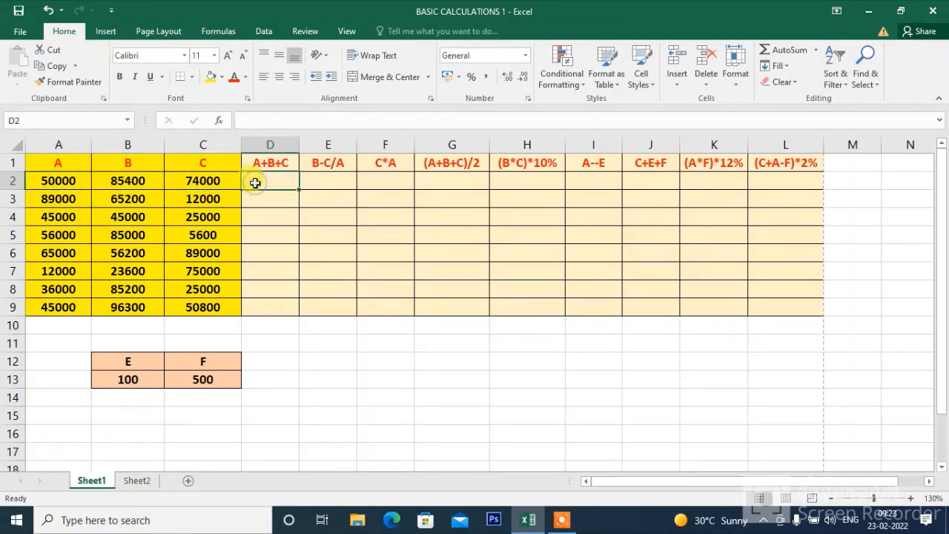
pyautogui.click(405, 213)
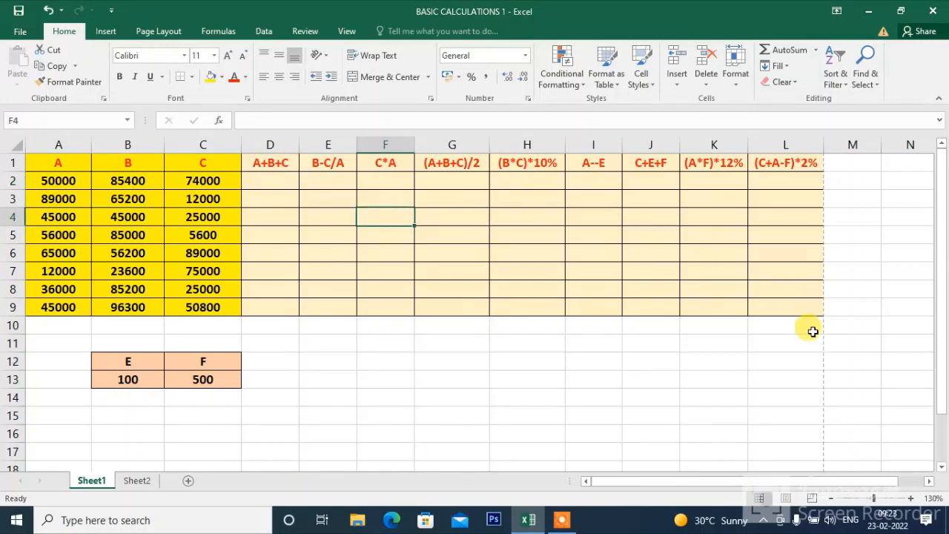
pyautogui.click(763, 520)
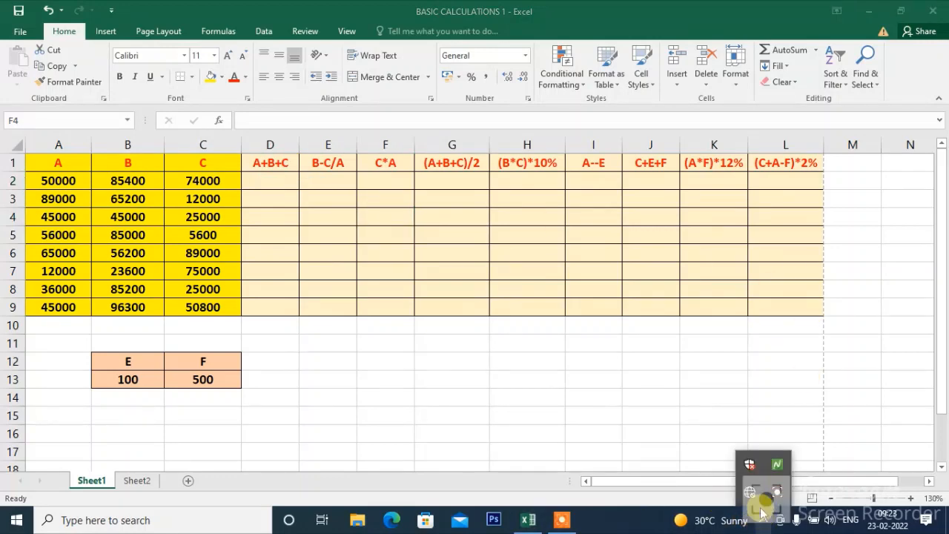
pyautogui.click(777, 494)
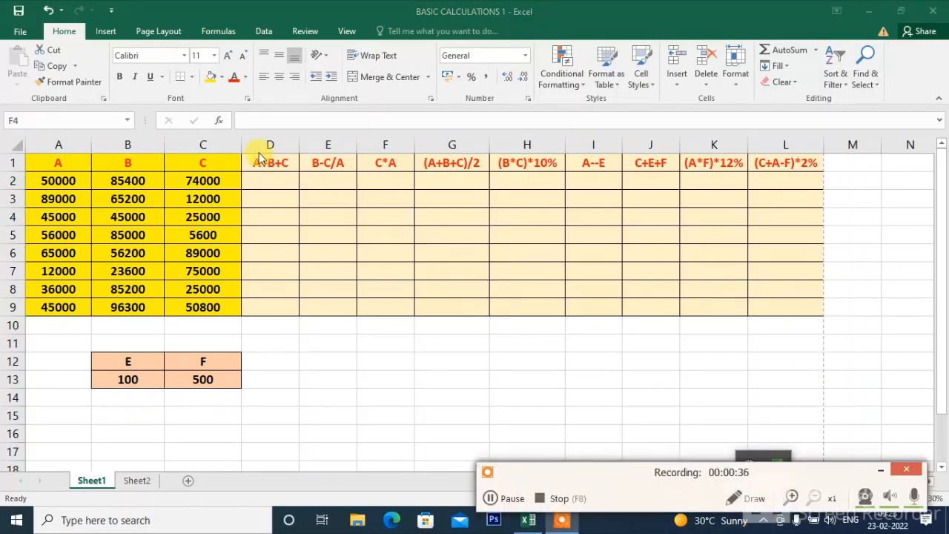
pyautogui.click(418, 252)
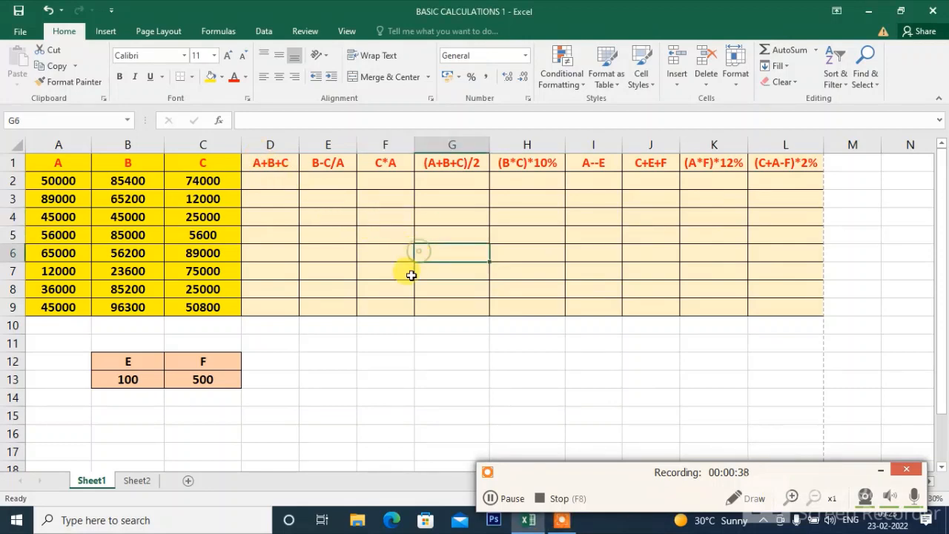
pyautogui.click(376, 331)
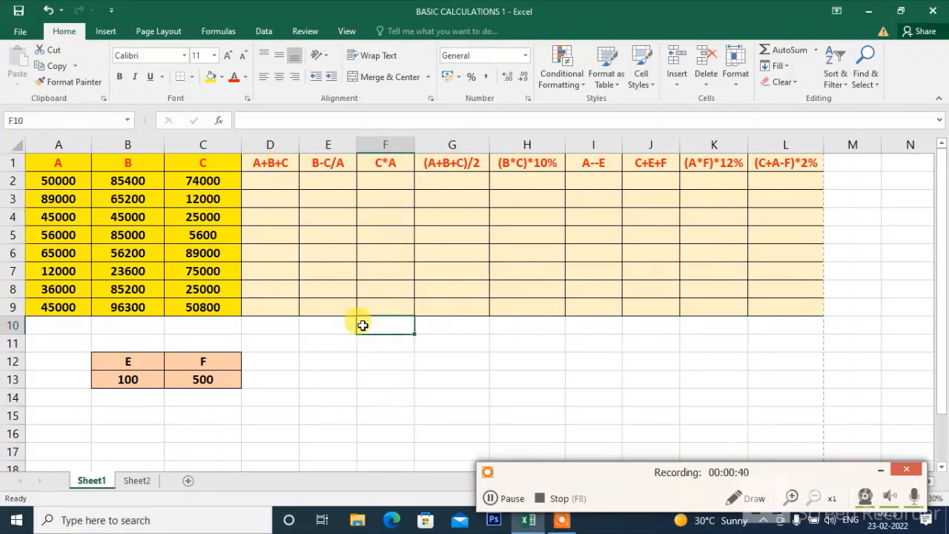
pyautogui.click(357, 357)
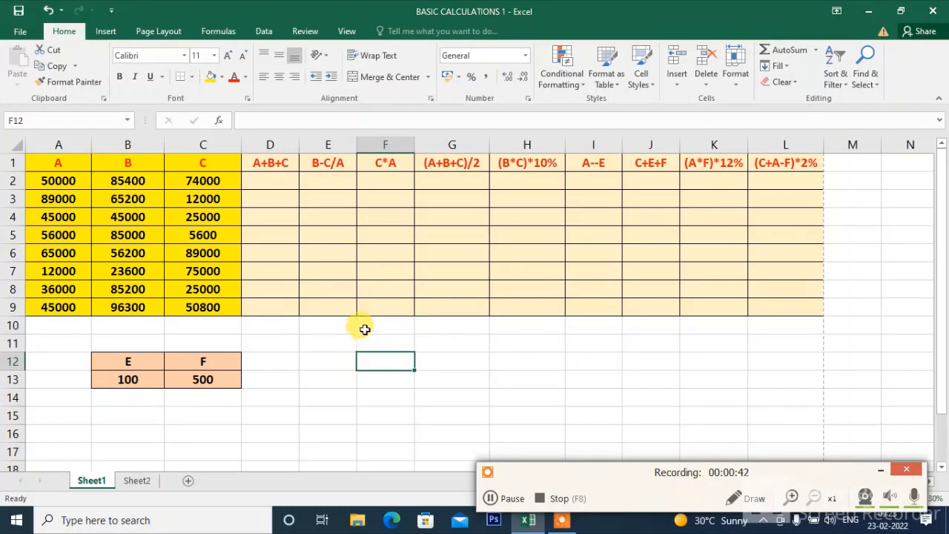
# Enter 600*2 without an equals sign in cell F10 and the formula =60/2 in cell F11.
pyautogui.click(368, 327)
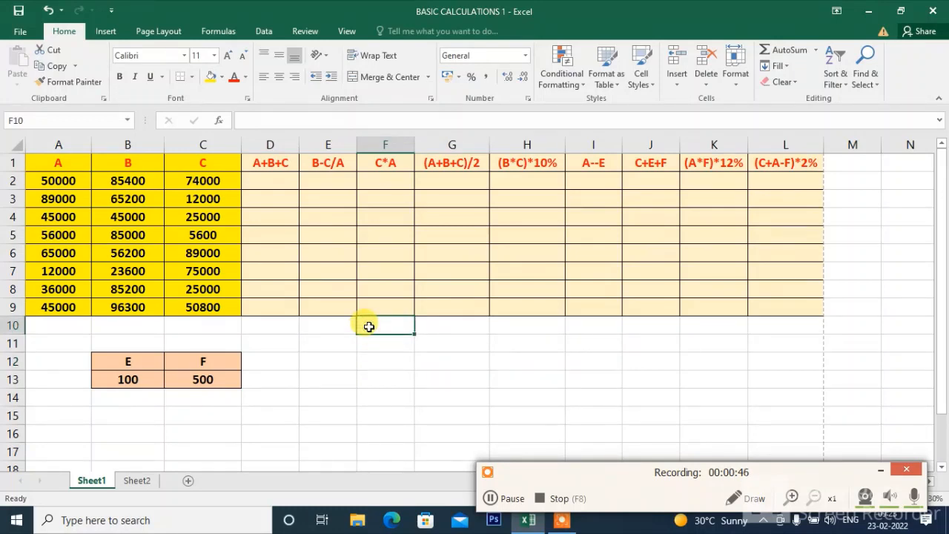
pyautogui.write('600*2')
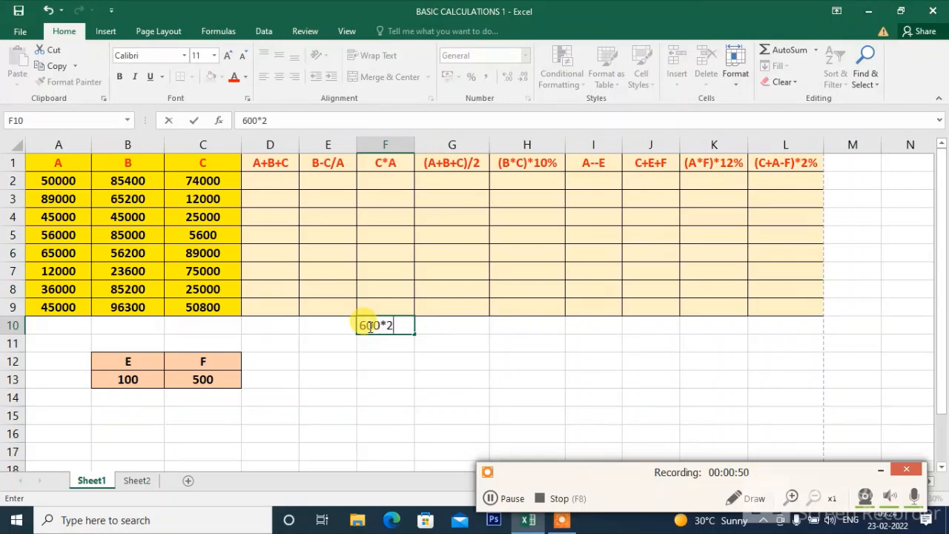
pyautogui.press('Return')
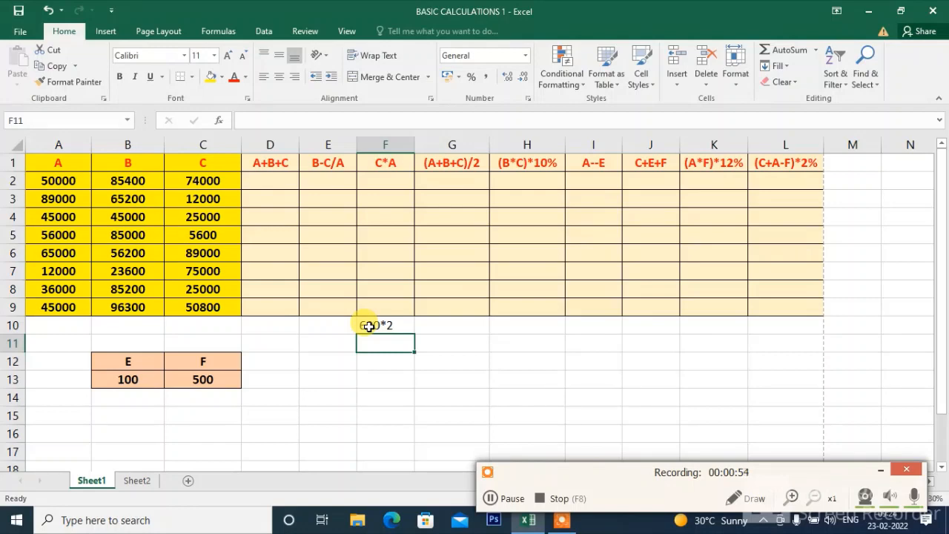
pyautogui.write('=')
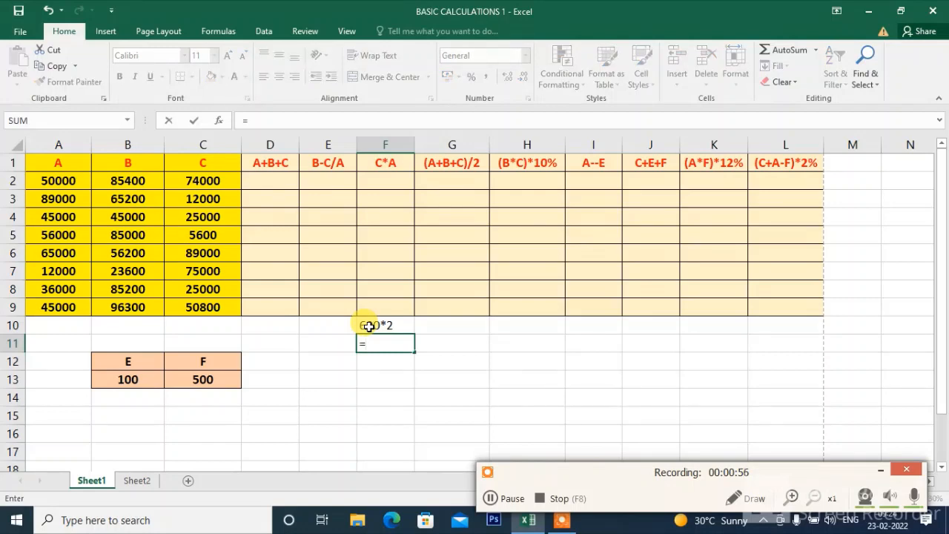
pyautogui.write('60/2')
pyautogui.press('Return')
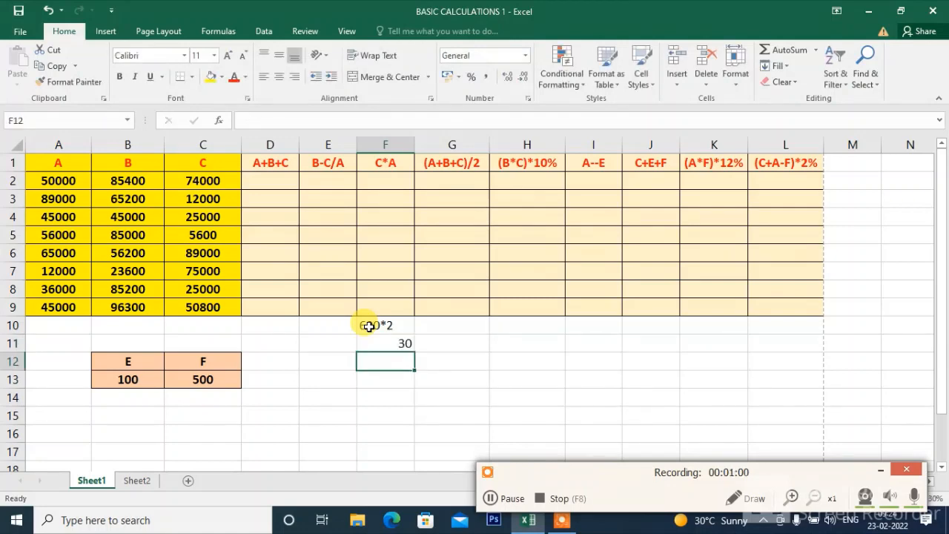
# Clear the trial entries from cells F10 and F11.
pyautogui.click(369, 327)
pyautogui.press('Delete')
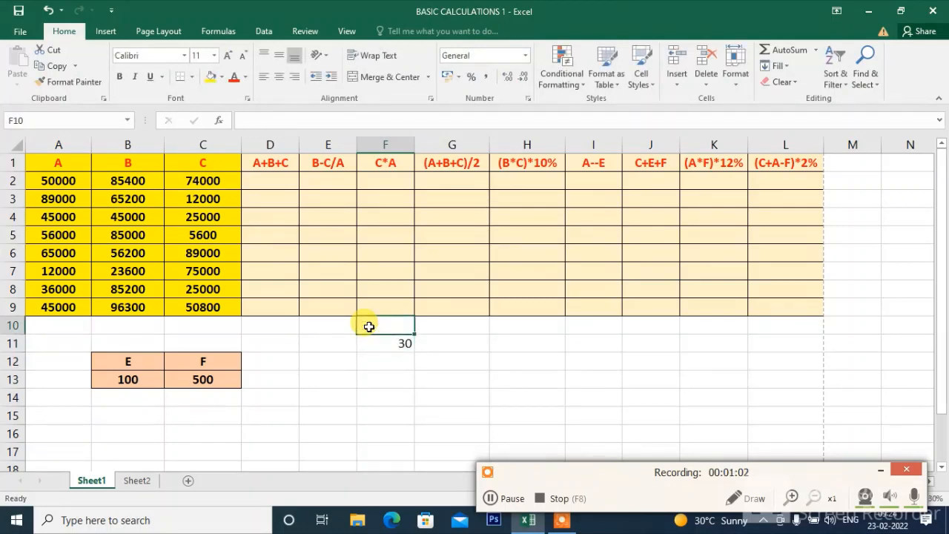
pyautogui.press('Down')
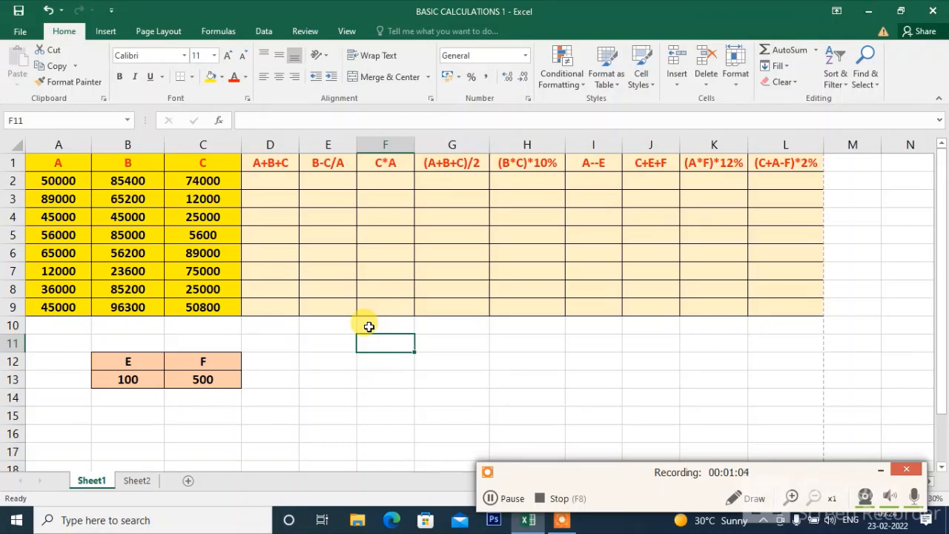
# Enter the formula =A2+B2+C2 in cell D2 under the A+B+C heading.
pyautogui.click(265, 180)
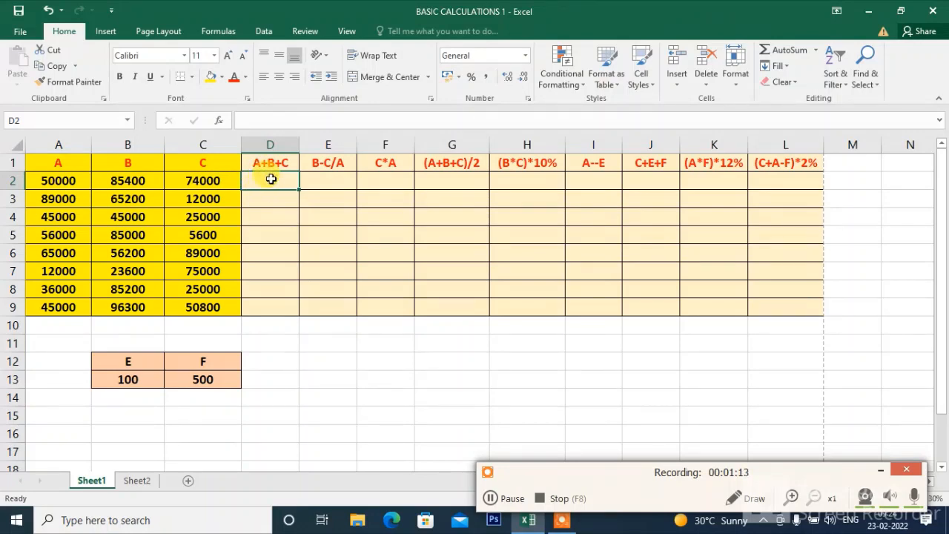
pyautogui.write('=')
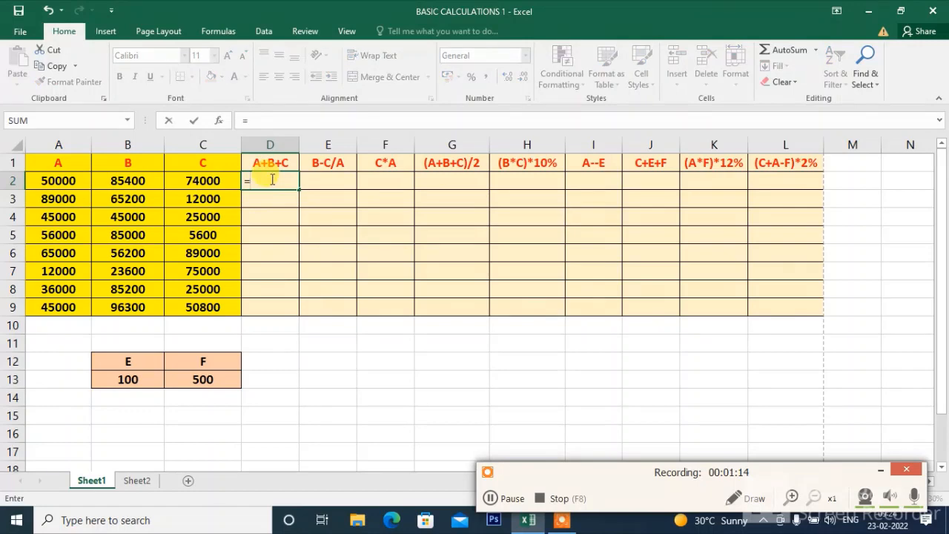
pyautogui.click(48, 181)
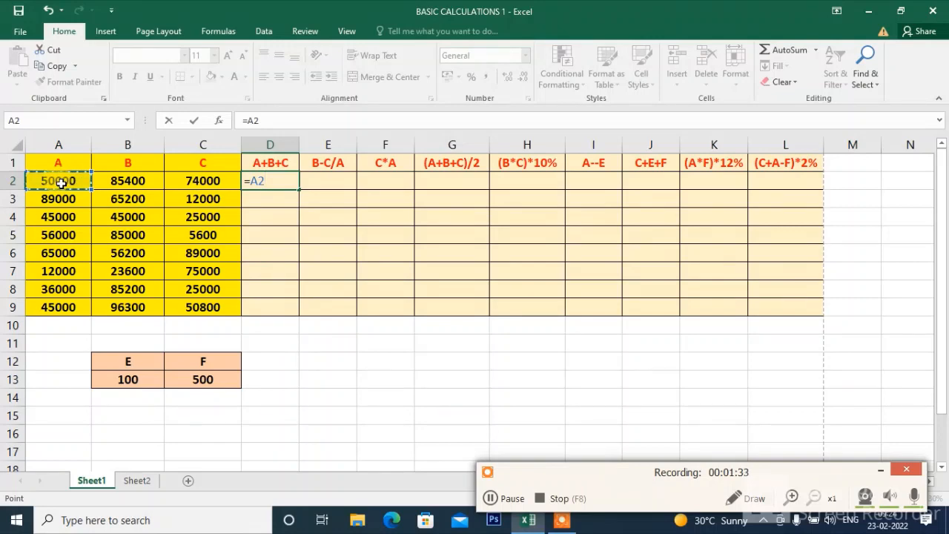
pyautogui.click(124, 180)
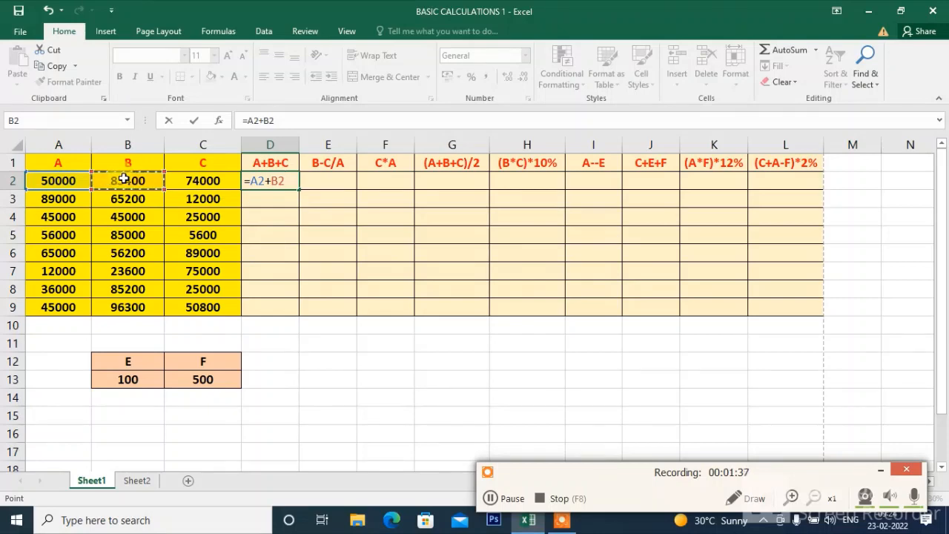
pyautogui.write('+')
pyautogui.click(209, 179)
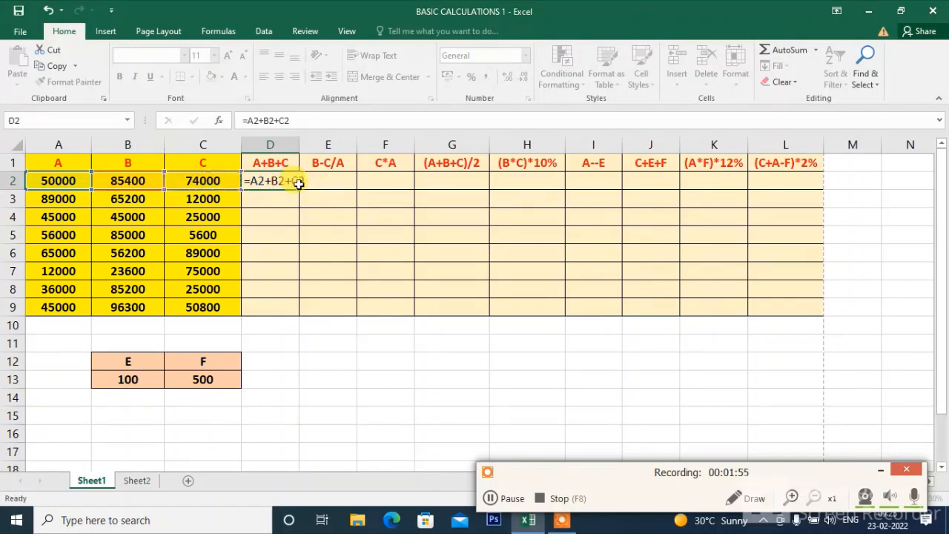
pyautogui.press('Return')
# Clear cell D2 and re-enter its sum as =A2+B2+C2, referencing the three values in row 2.
pyautogui.click(298, 184)
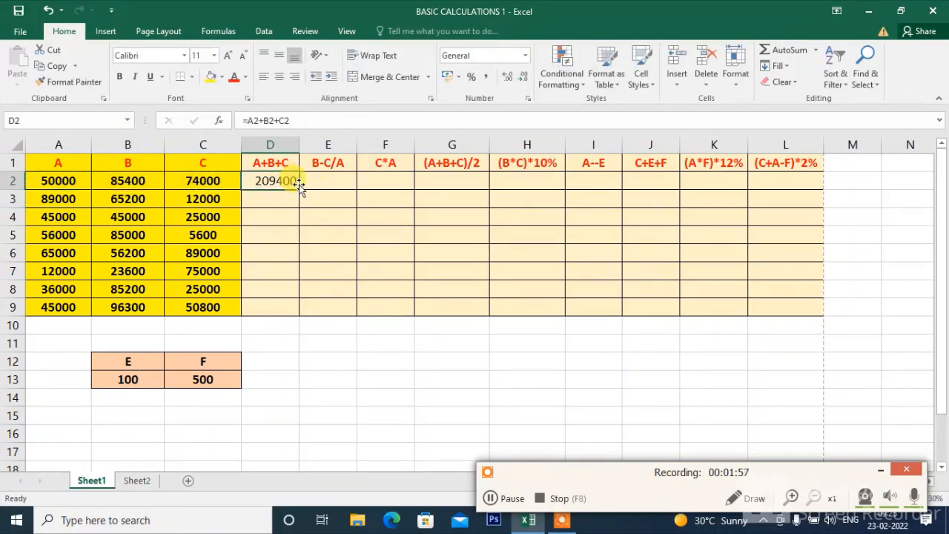
pyautogui.press('Delete')
pyautogui.write('=')
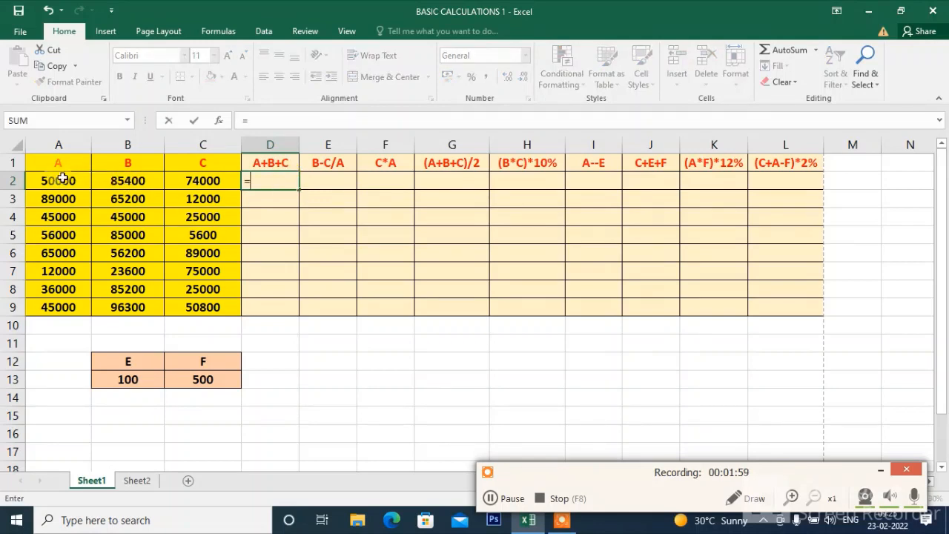
pyautogui.click(58, 181)
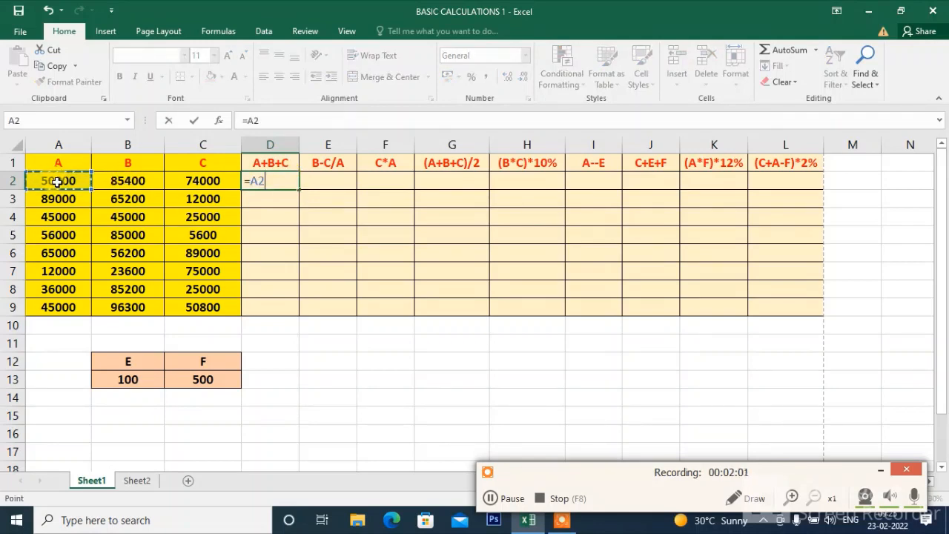
pyautogui.write('+')
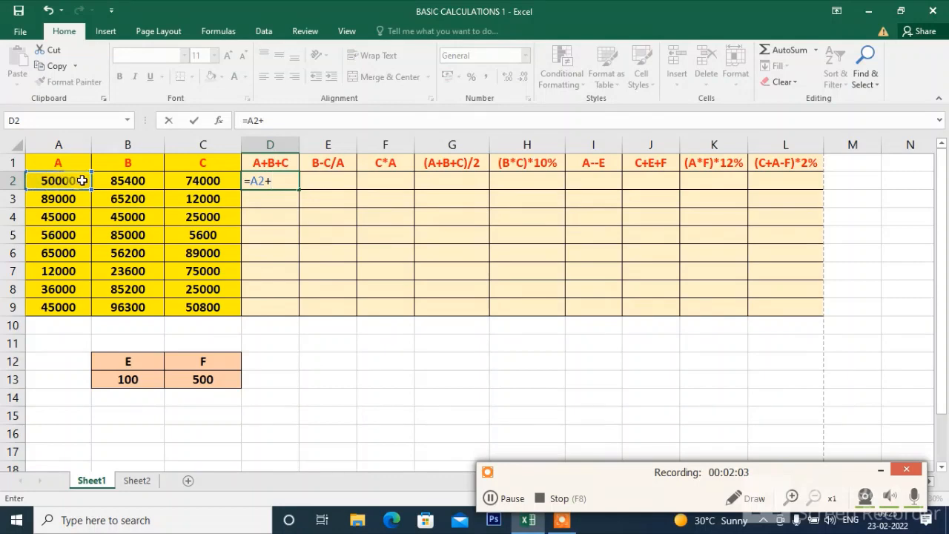
pyautogui.click(124, 181)
pyautogui.write('+')
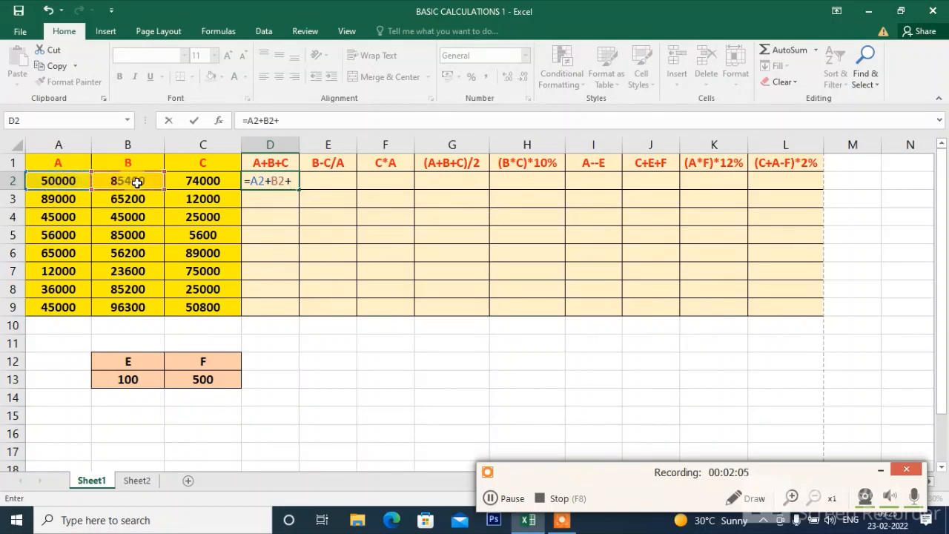
pyautogui.click(194, 178)
pyautogui.press('Return')
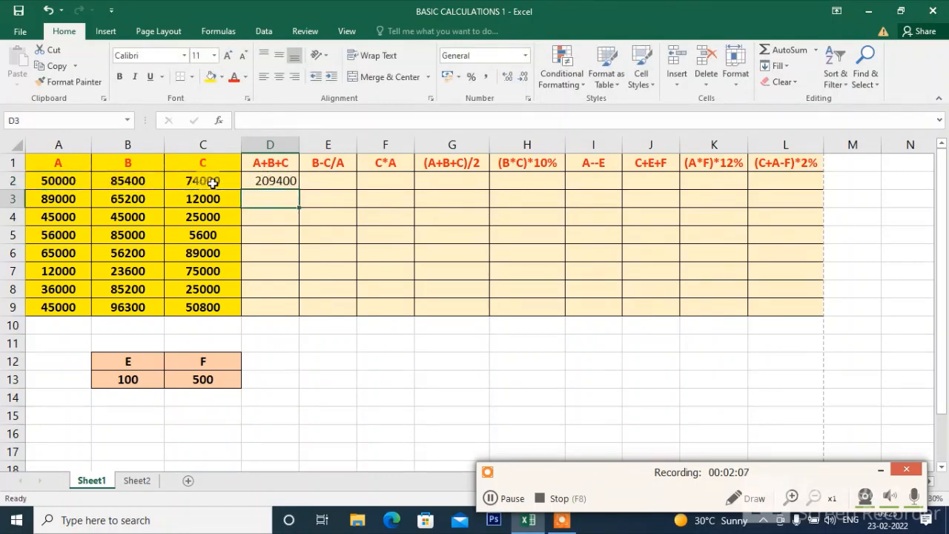
pyautogui.click(273, 180)
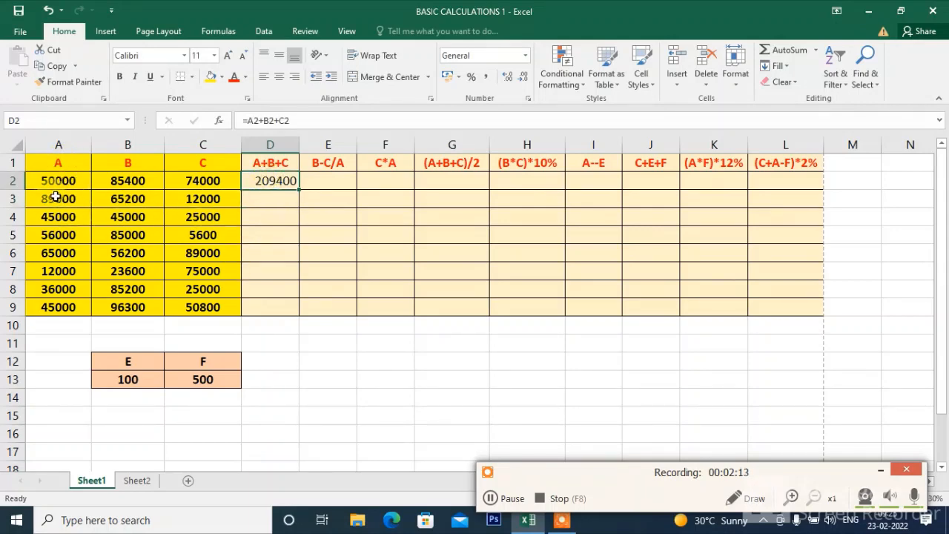
# Copy the A+B+C formula from cell D2 down through cell D9.
pyautogui.moveTo(56, 196); pyautogui.dragTo(217, 201)
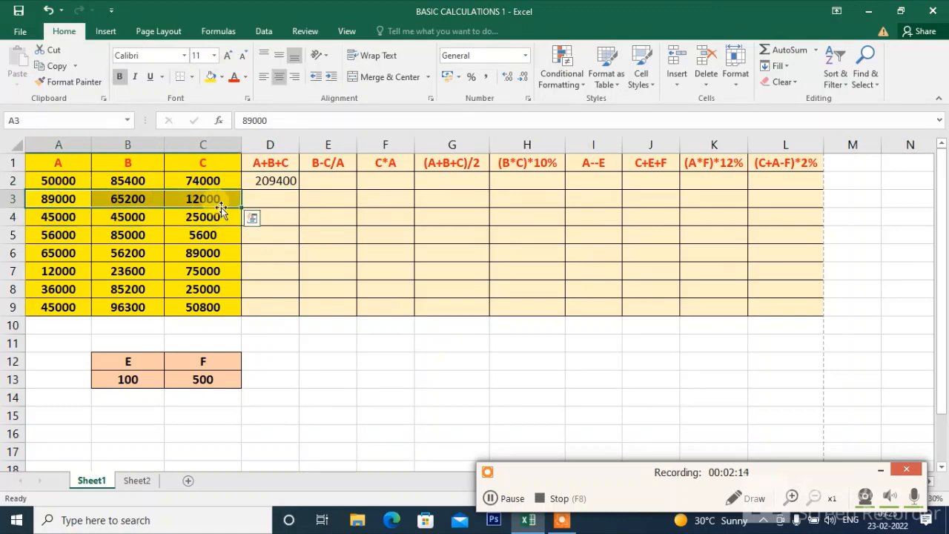
pyautogui.click(298, 239)
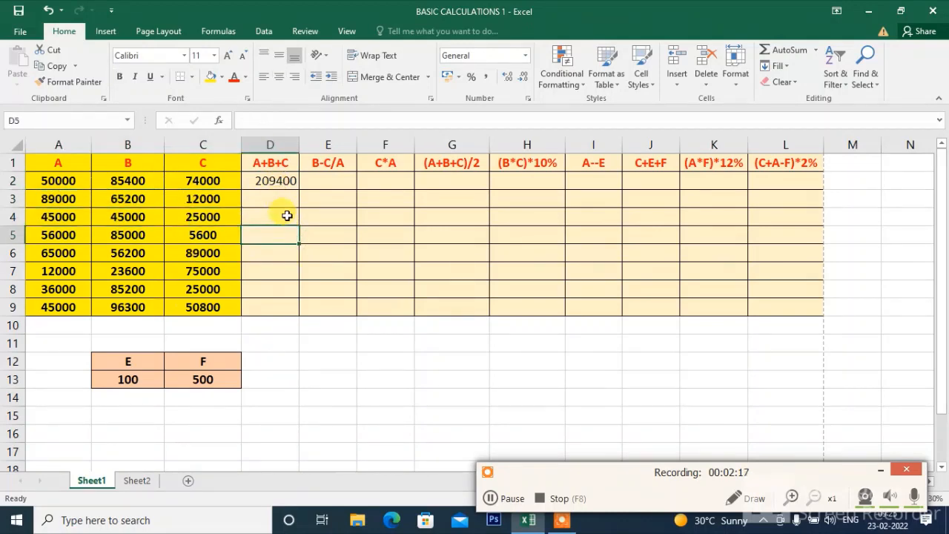
pyautogui.click(281, 215)
pyautogui.click(283, 180)
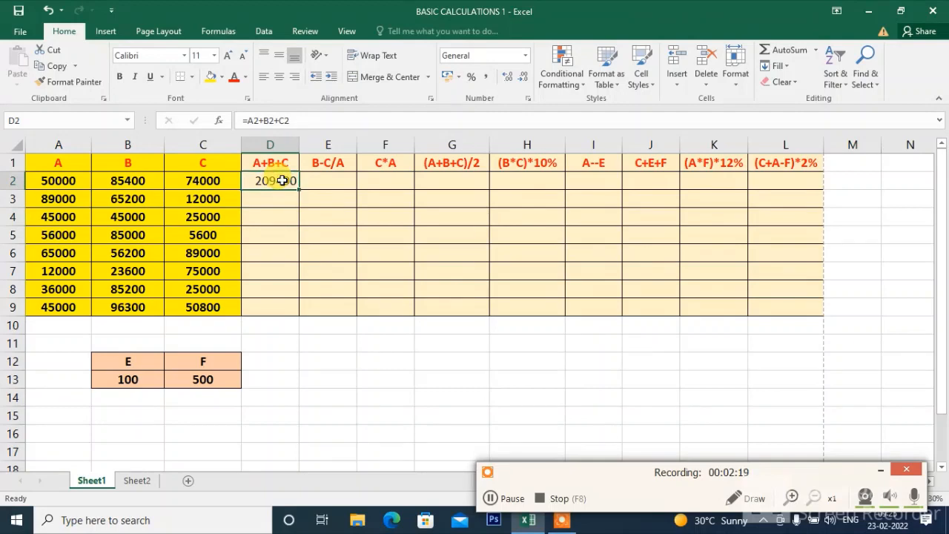
pyautogui.click(282, 213)
pyautogui.click(284, 176)
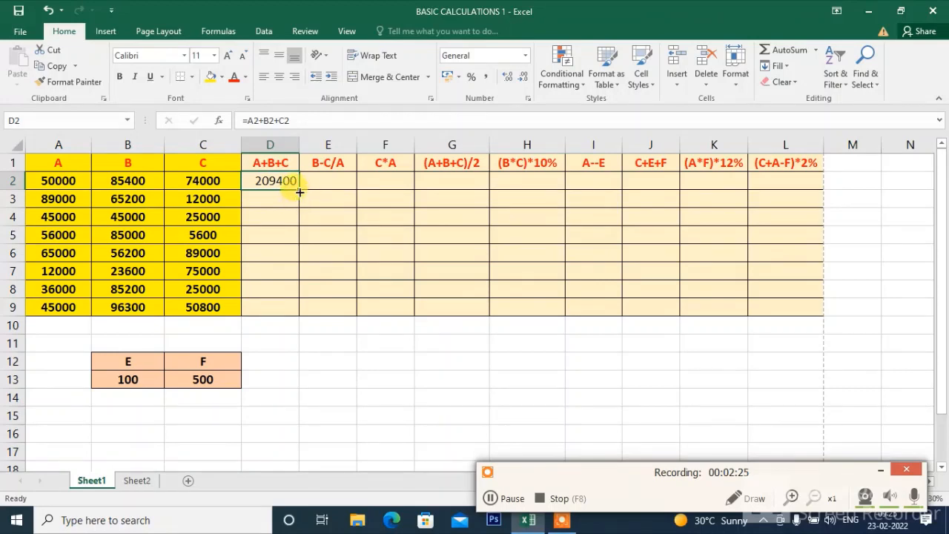
pyautogui.moveTo(300, 191); pyautogui.dragTo(302, 315)
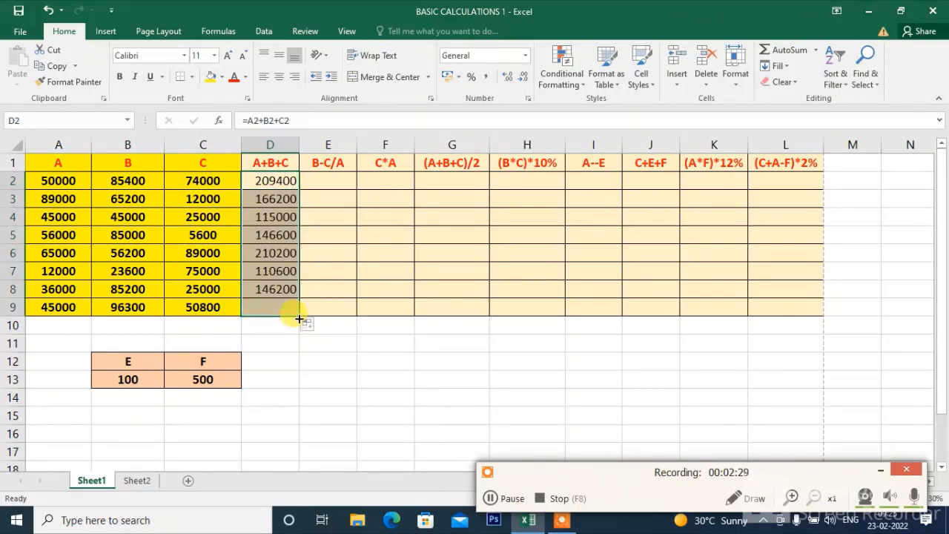
# Examine the row references in the filled column D formulas against the column A values, repeating the fill from D2 through D9.
pyautogui.click(252, 255)
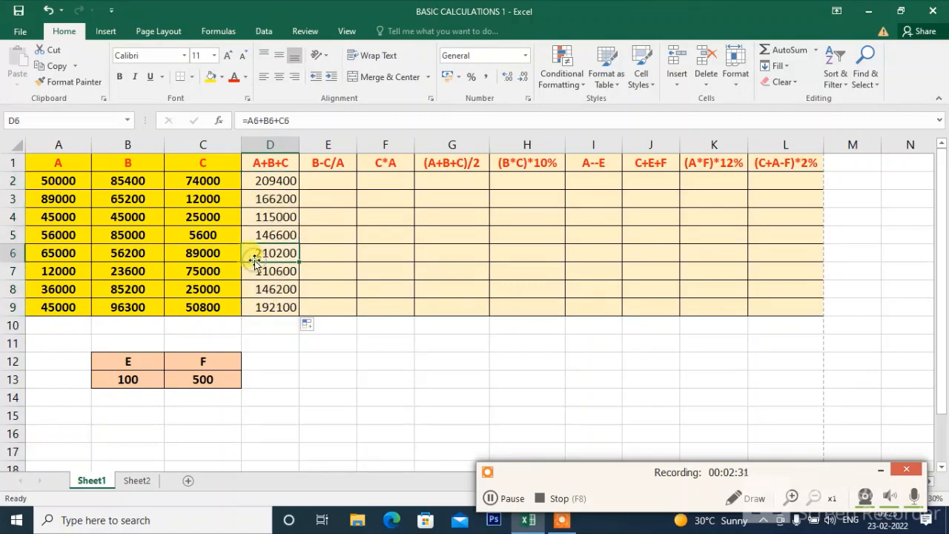
pyautogui.click(257, 211)
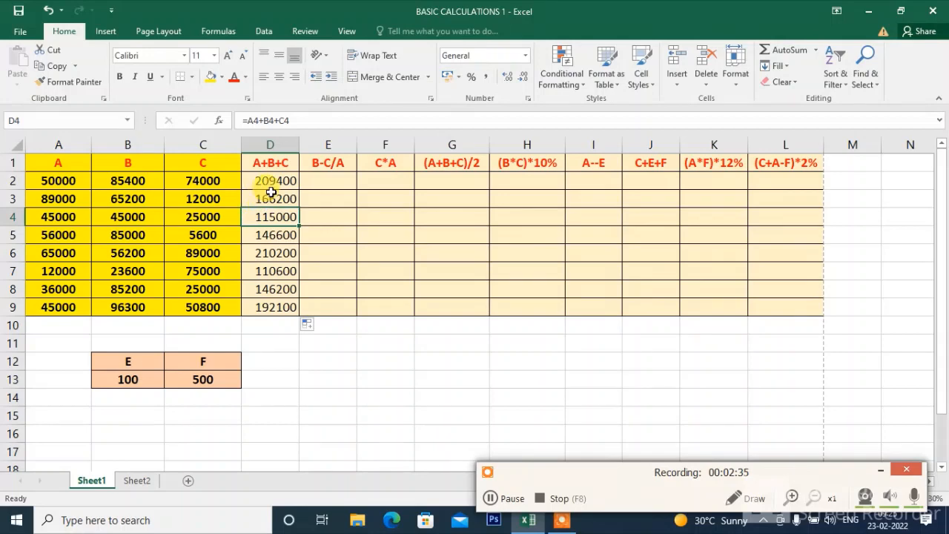
pyautogui.click(267, 184)
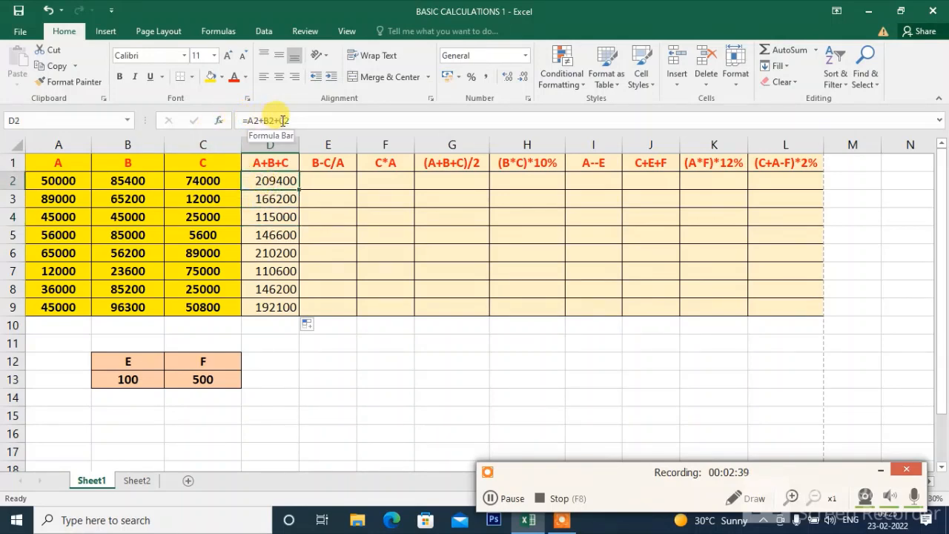
pyautogui.click(272, 200)
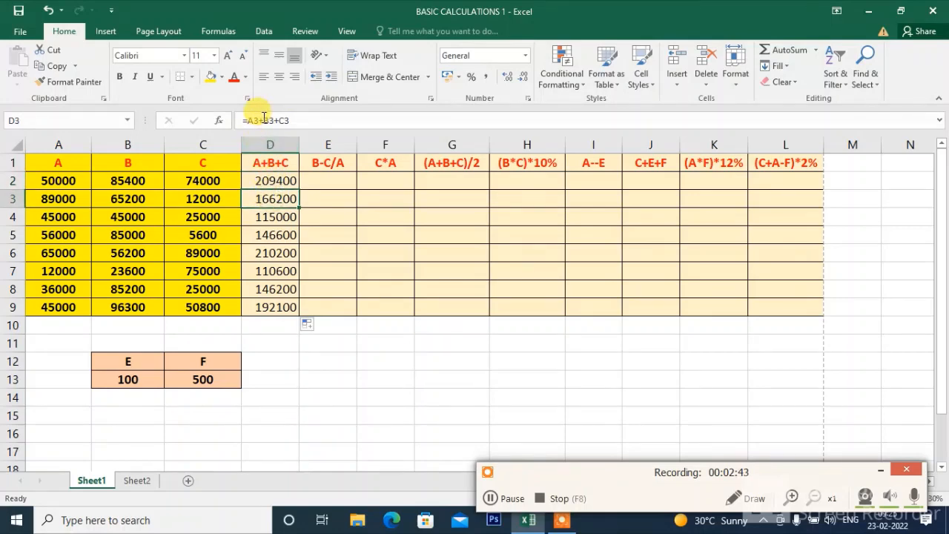
pyautogui.click(276, 180)
pyautogui.moveTo(298, 191); pyautogui.dragTo(299, 316)
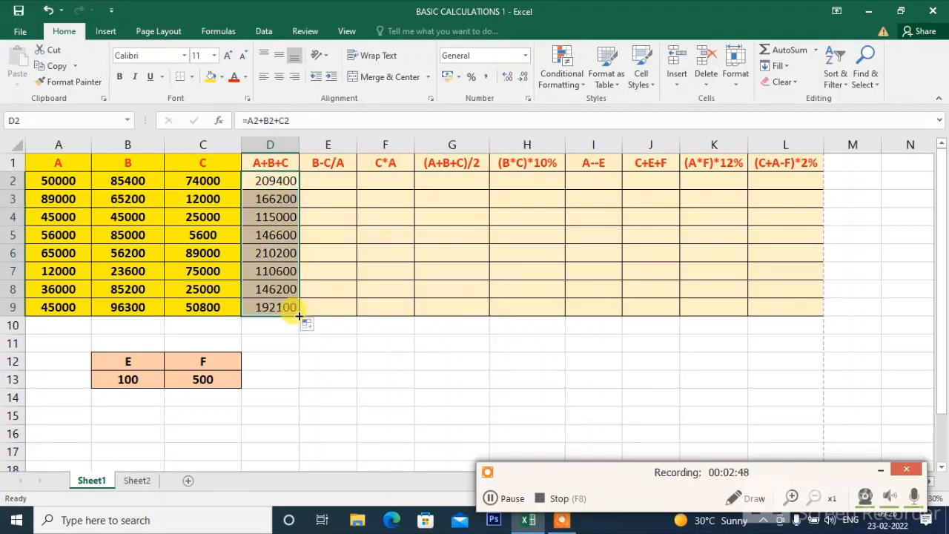
pyautogui.click(44, 186)
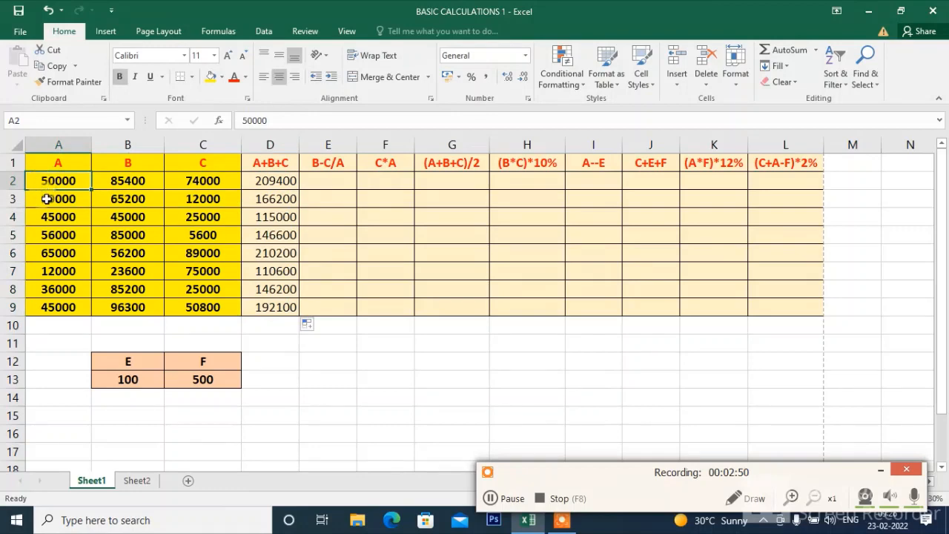
pyautogui.click(46, 198)
pyautogui.click(59, 184)
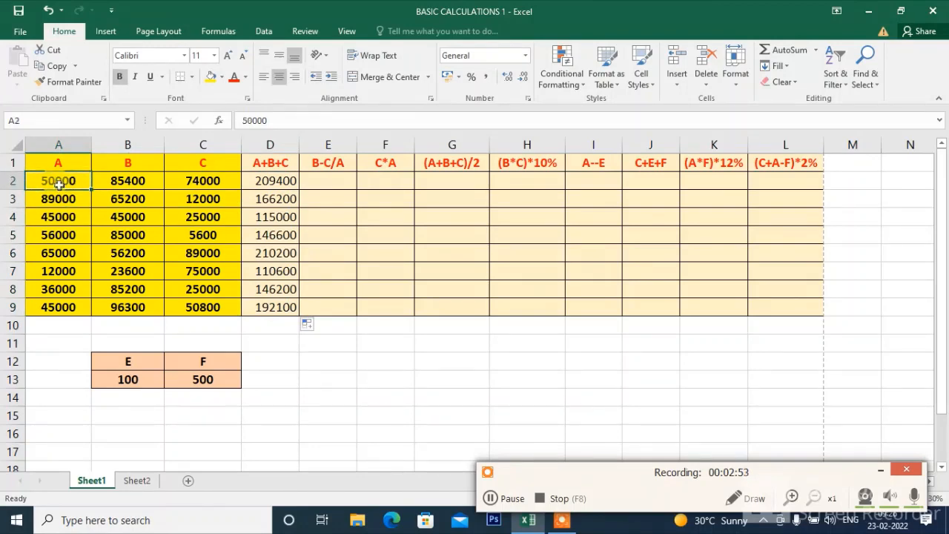
pyautogui.click(58, 197)
pyautogui.click(69, 219)
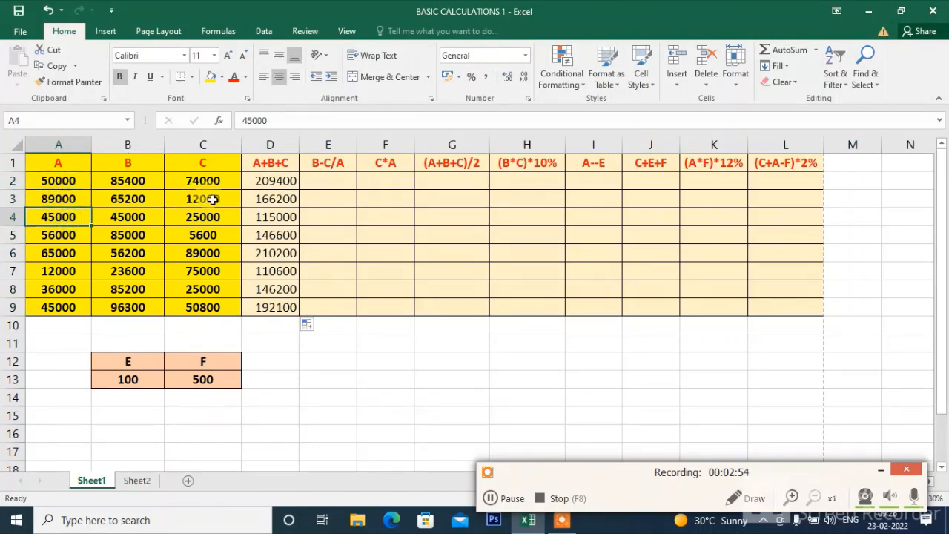
pyautogui.click(260, 215)
pyautogui.click(265, 235)
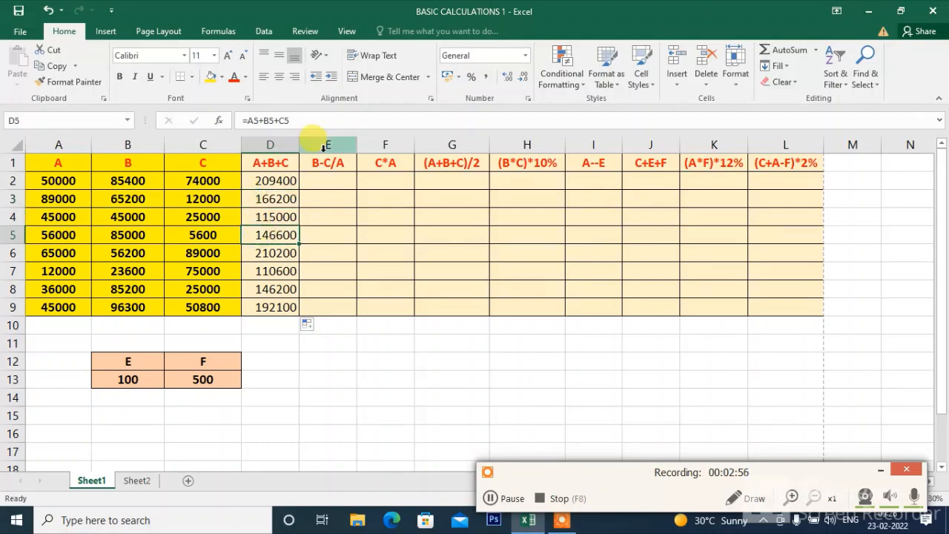
# Enter the formula =B2-C2/A2 in cell E2 under the B-C/A heading and fill it down through E9.
pyautogui.click(324, 178)
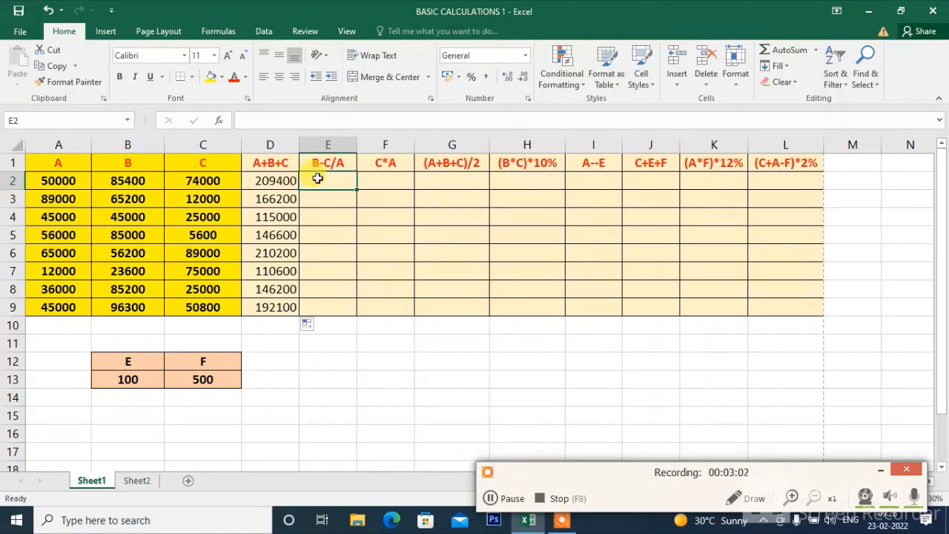
pyautogui.write('=')
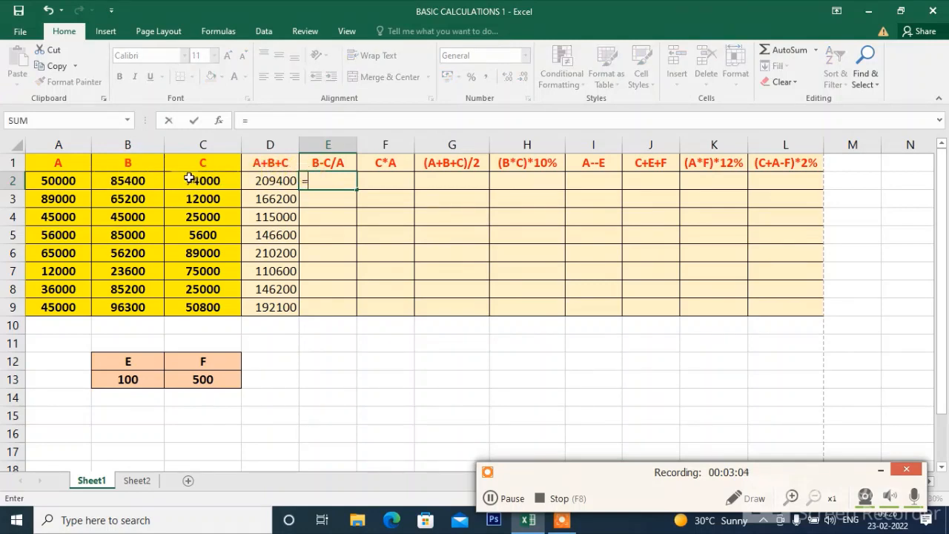
pyautogui.click(153, 177)
pyautogui.write('-')
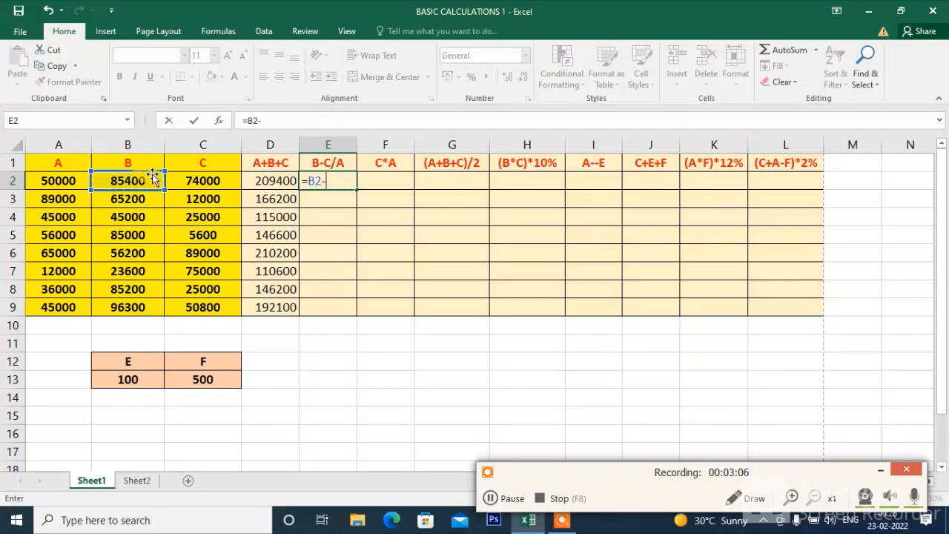
pyautogui.click(202, 178)
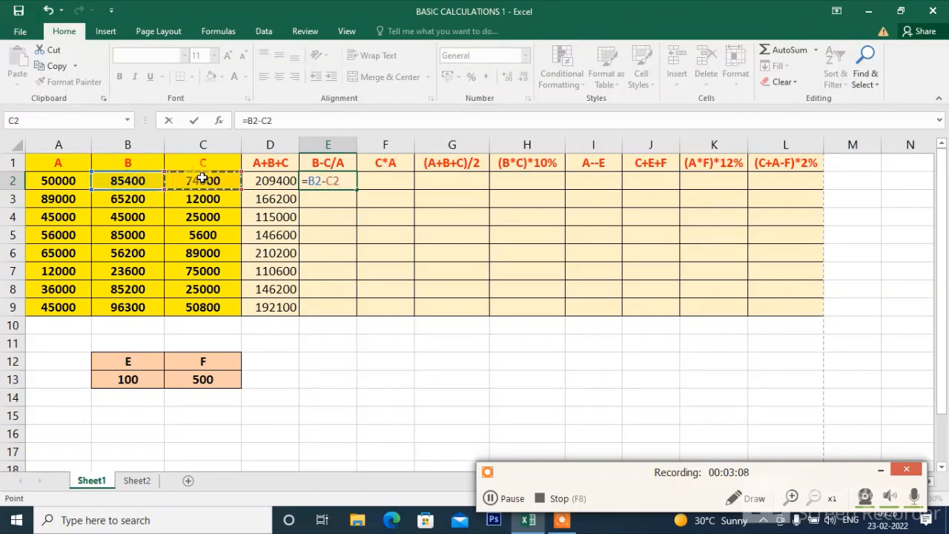
pyautogui.write('/')
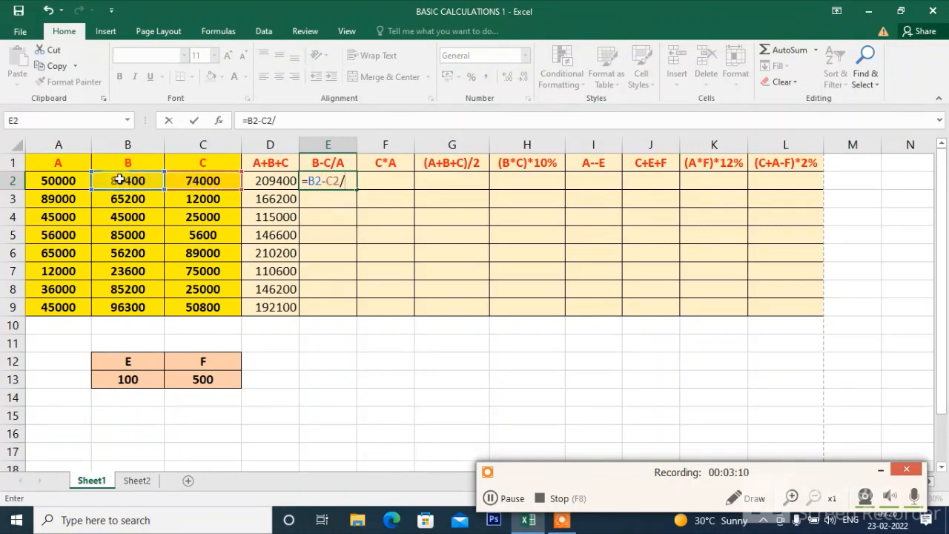
pyautogui.click(65, 183)
pyautogui.press('Return')
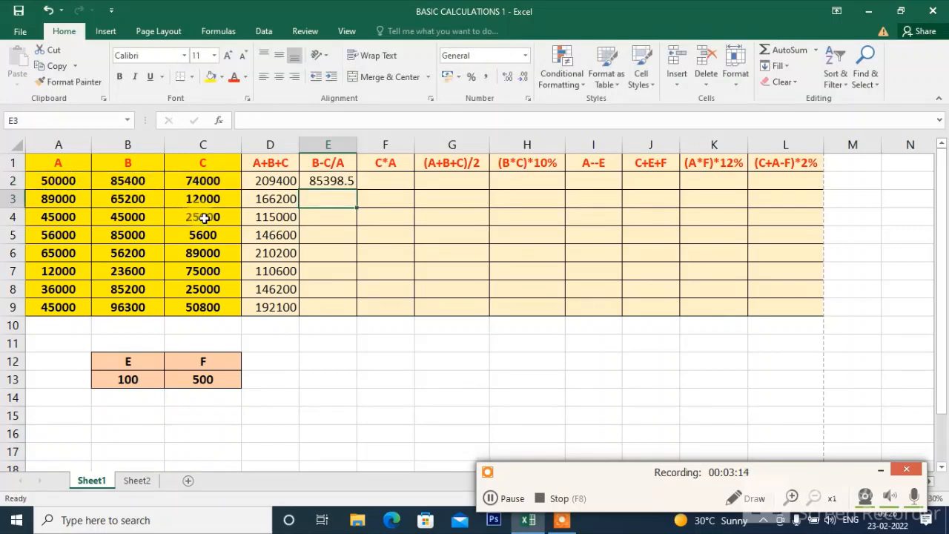
pyautogui.click(313, 181)
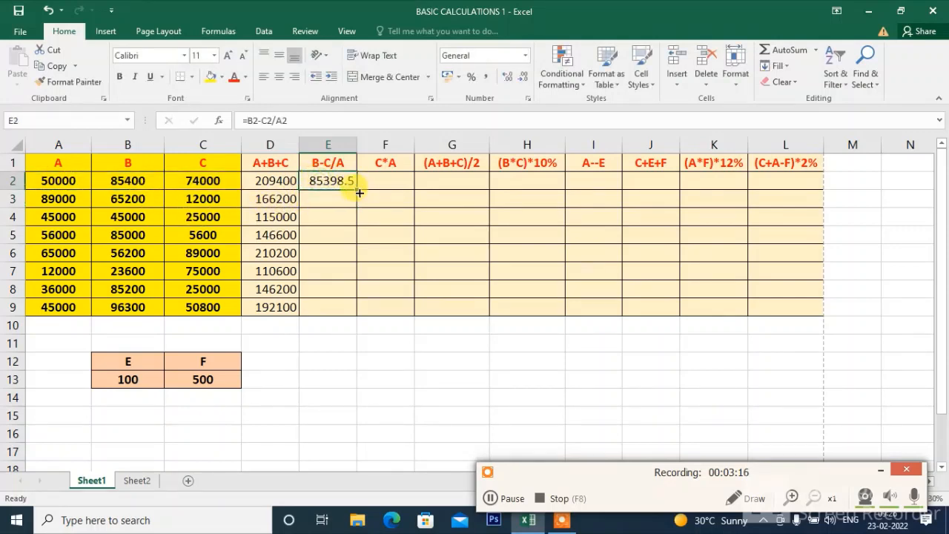
pyautogui.moveTo(357, 190); pyautogui.dragTo(364, 307)
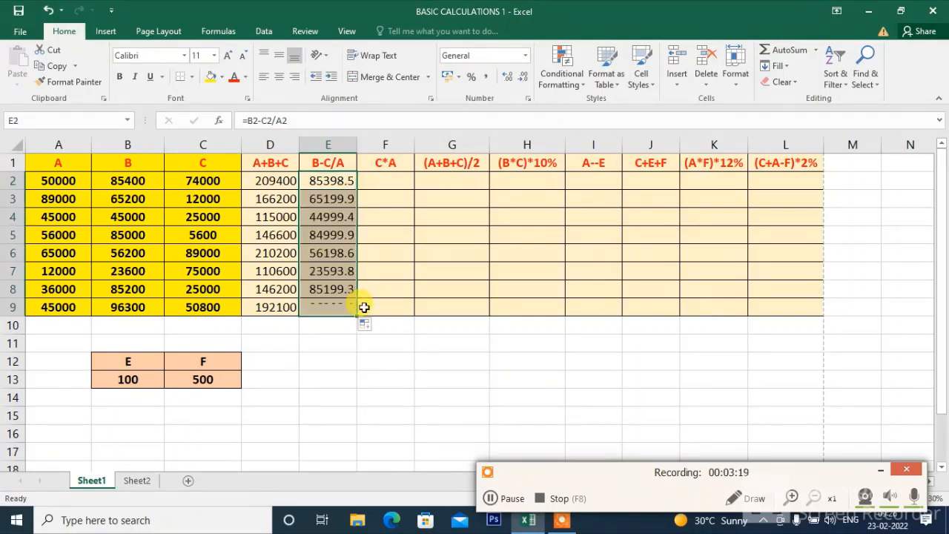
# Enter the formula =C2*A2 in cell F2 under the C*A heading and fill it down through F9.
pyautogui.click(393, 181)
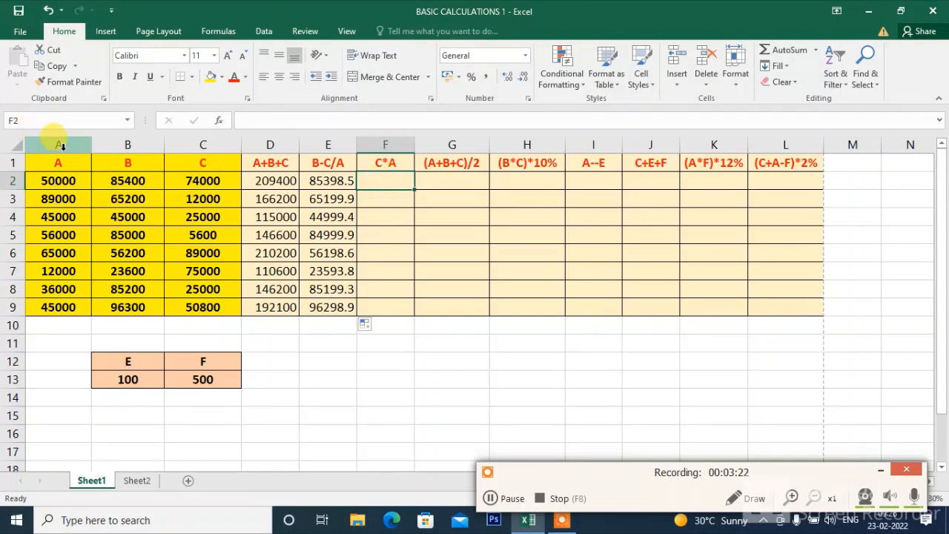
pyautogui.write('=')
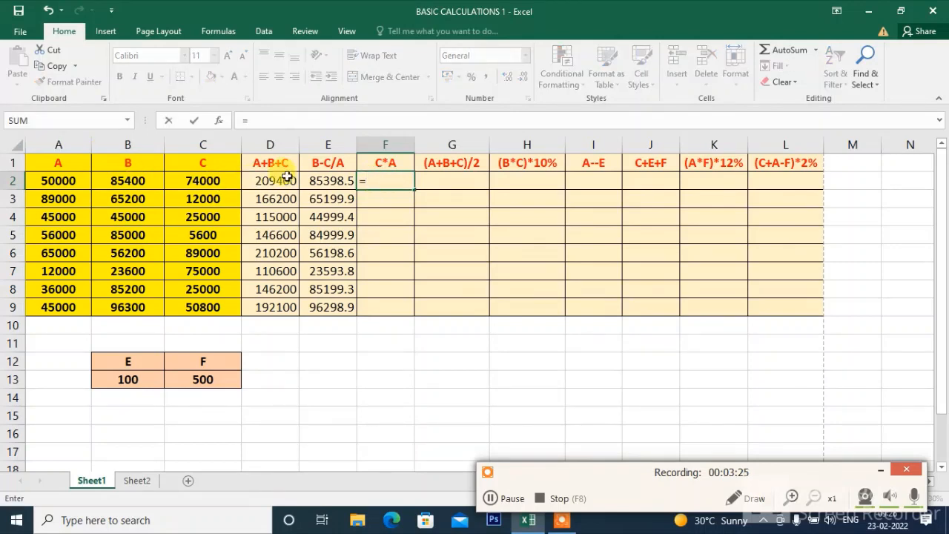
pyautogui.click(203, 179)
pyautogui.write('*')
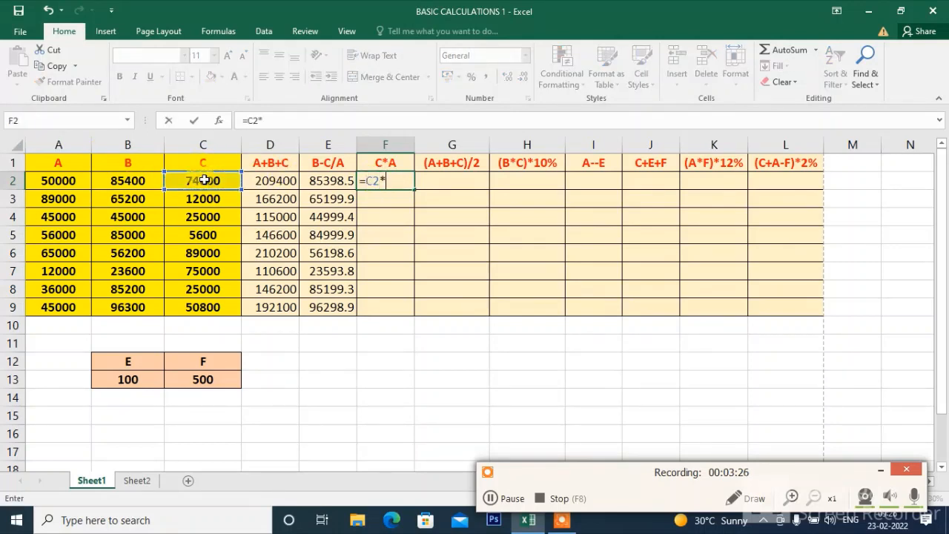
pyautogui.click(53, 180)
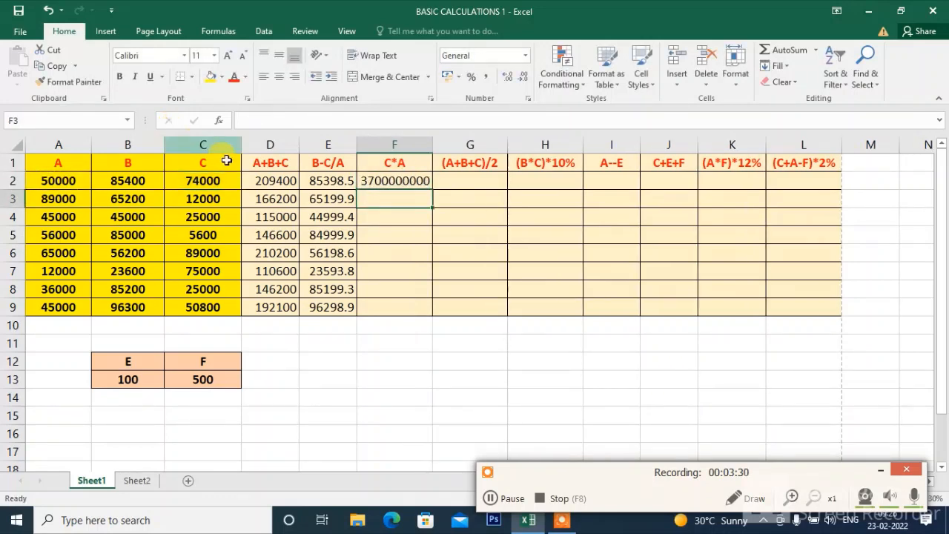
pyautogui.click(420, 184)
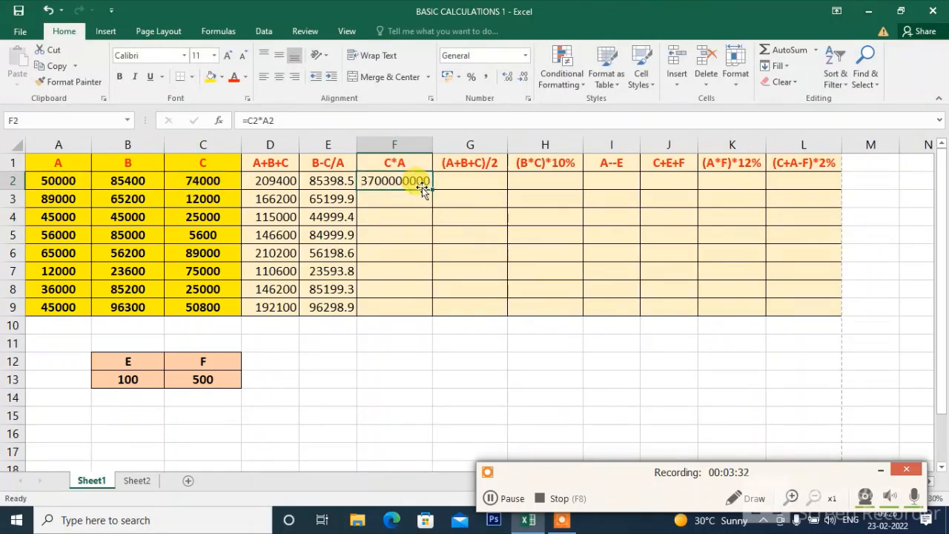
pyautogui.moveTo(433, 188); pyautogui.dragTo(430, 315)
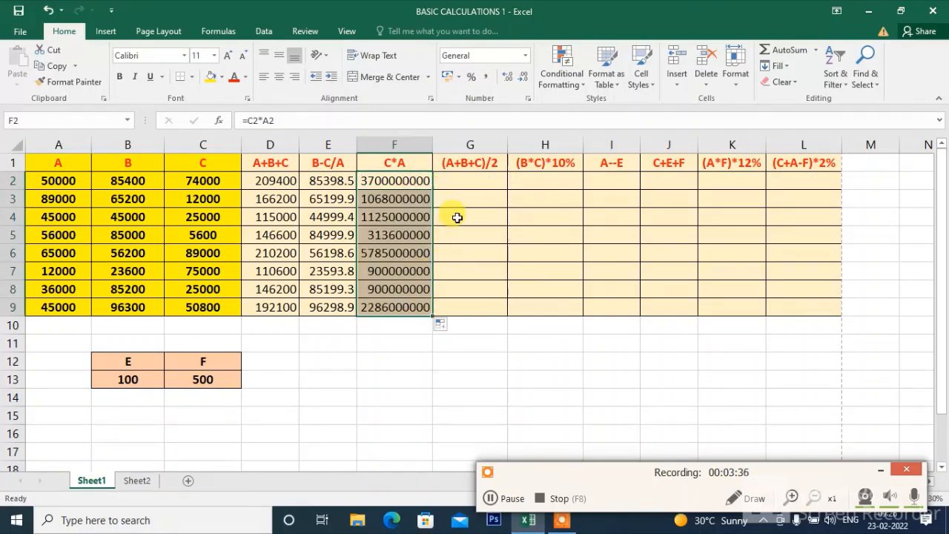
pyautogui.click(469, 178)
pyautogui.write('=')
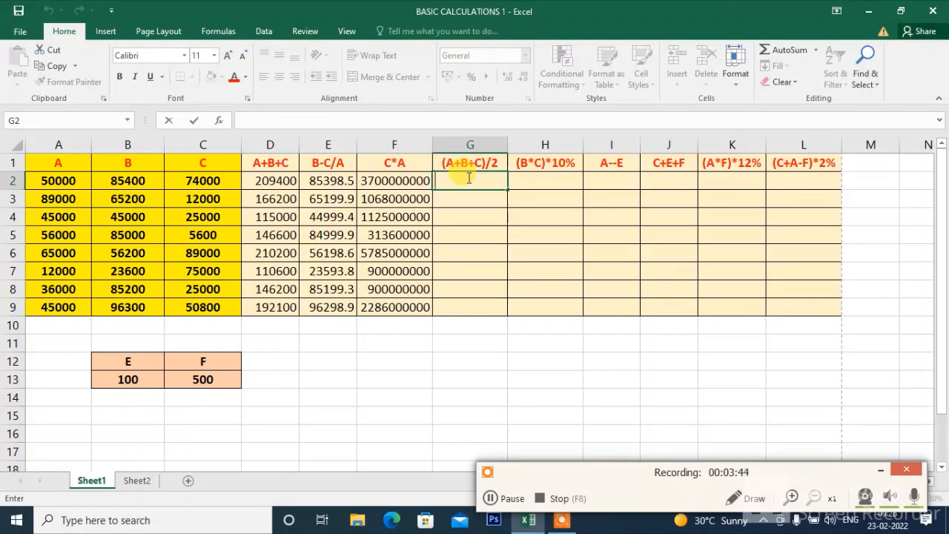
pyautogui.press('Escape')
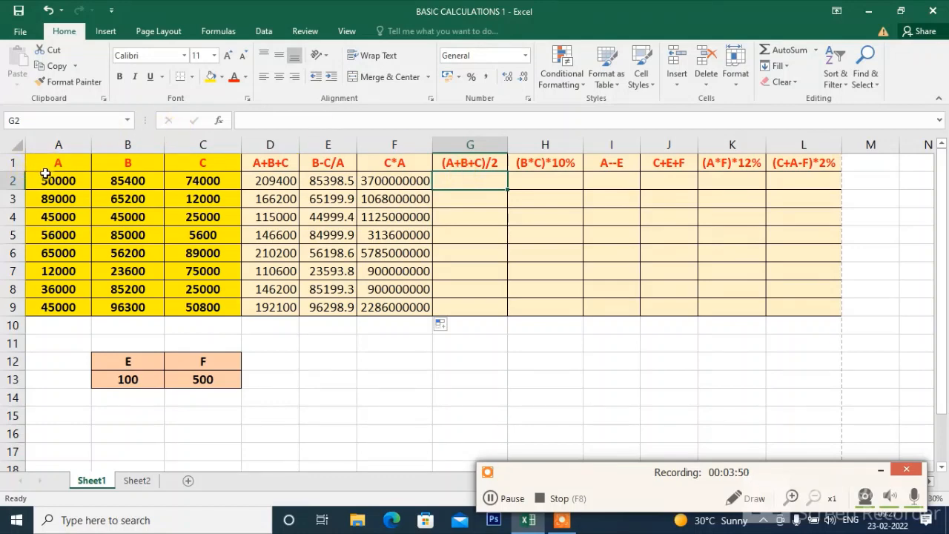
pyautogui.click(66, 180)
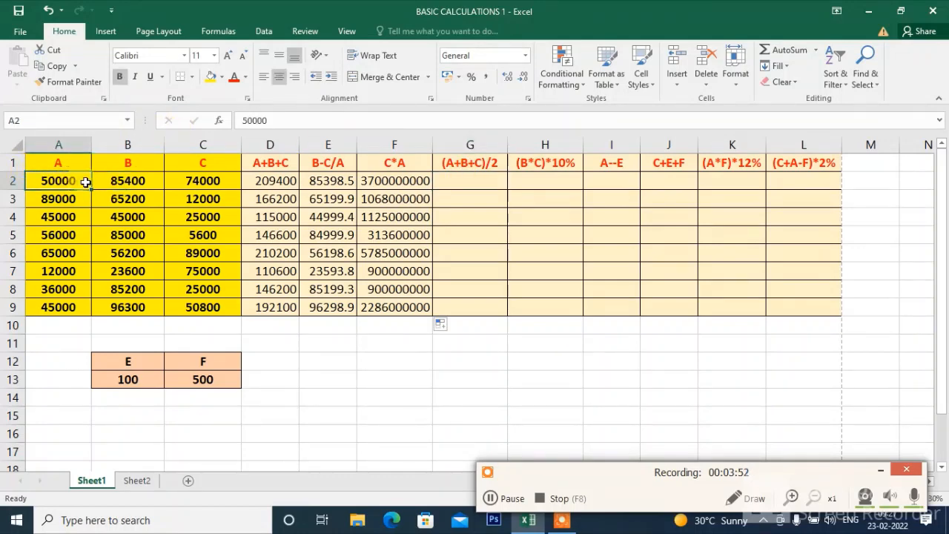
pyautogui.click(111, 188)
pyautogui.click(185, 186)
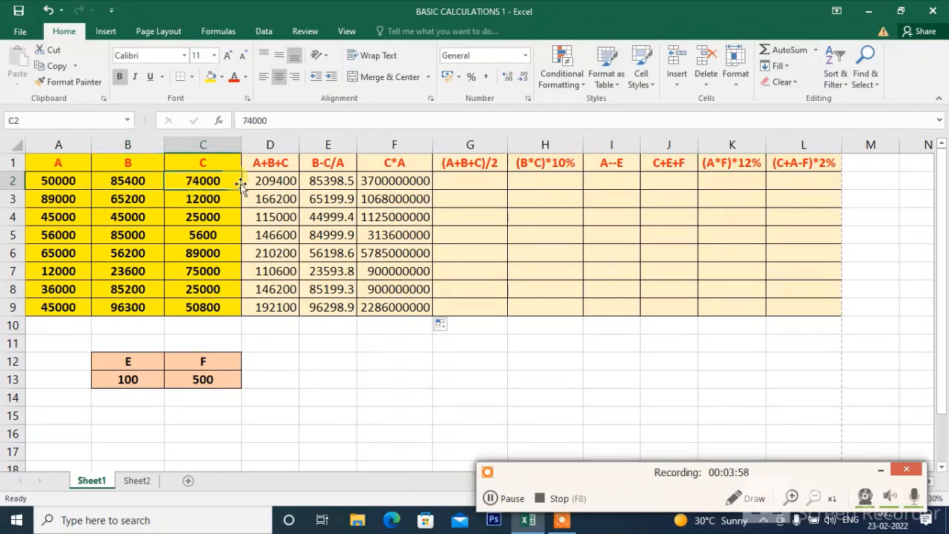
# Enter the formula =(A2++B2+C2)/2 in cell G2 under the (A+B+C)/2 heading and fill it down through G9.
pyautogui.click(466, 181)
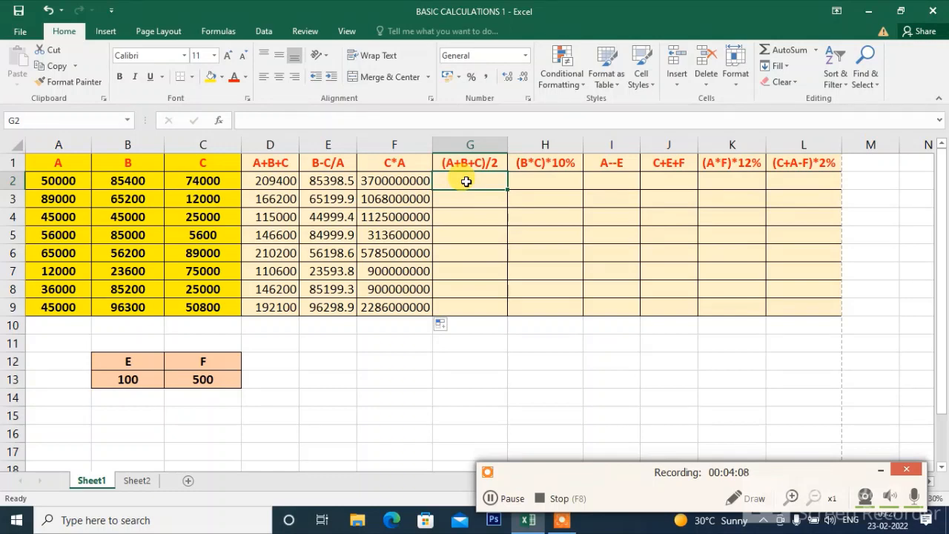
pyautogui.write('=')
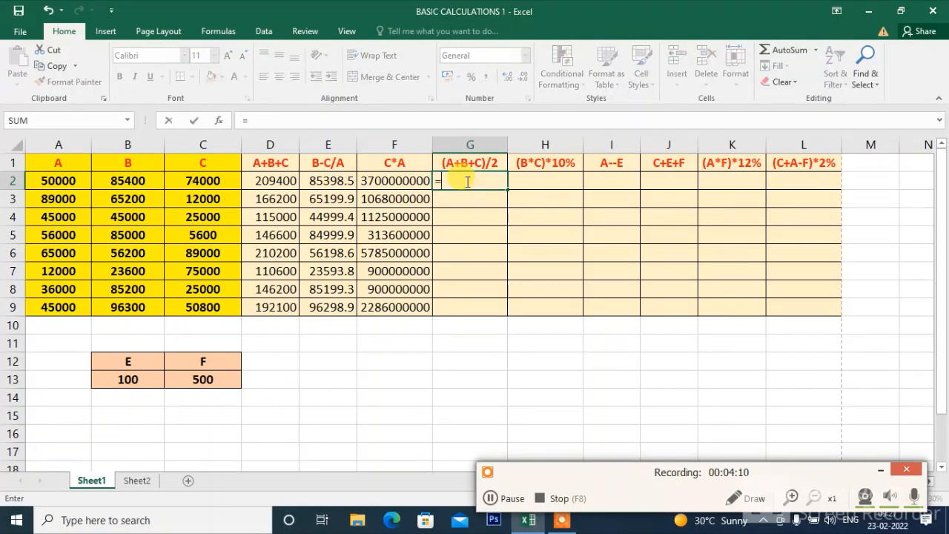
pyautogui.write('(')
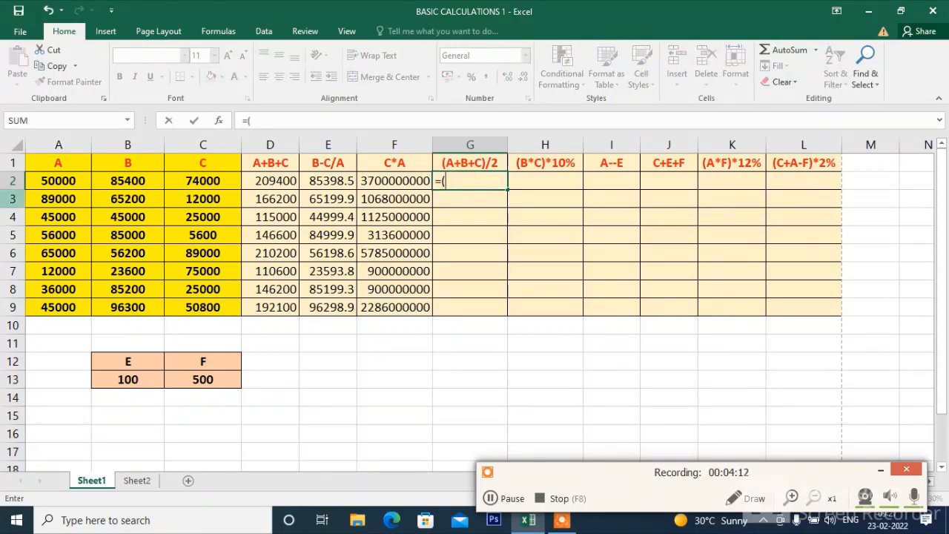
pyautogui.click(55, 179)
pyautogui.write('++')
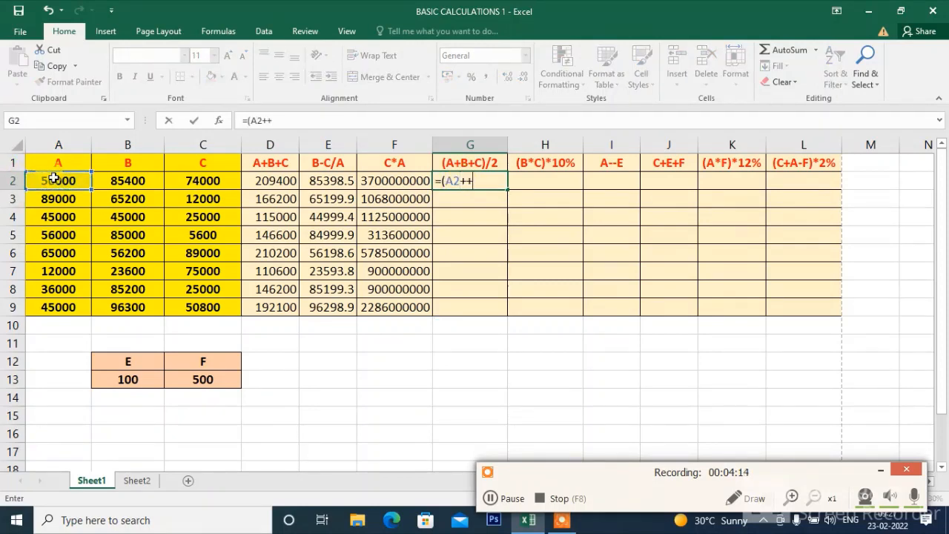
pyautogui.click(114, 185)
pyautogui.write('+')
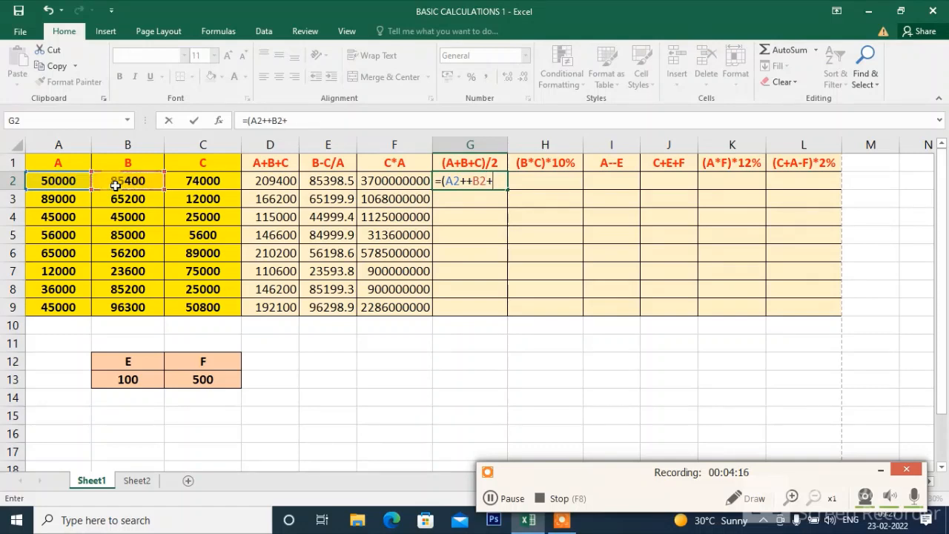
pyautogui.click(212, 182)
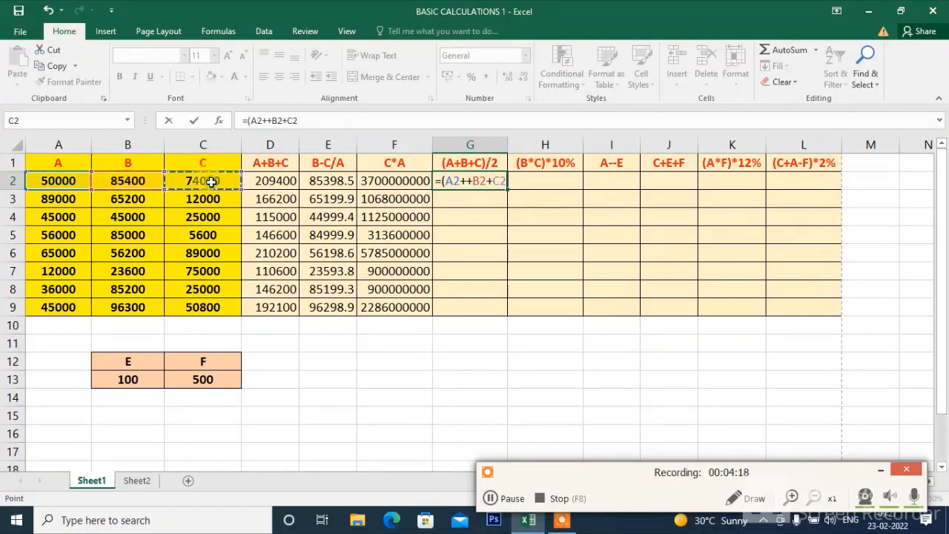
pyautogui.write(')')
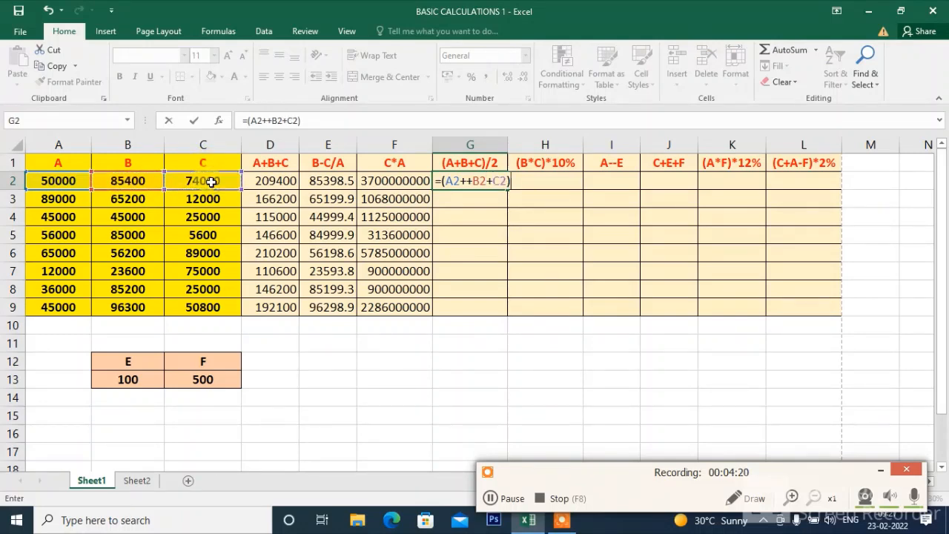
pyautogui.write('/2')
pyautogui.press('Return')
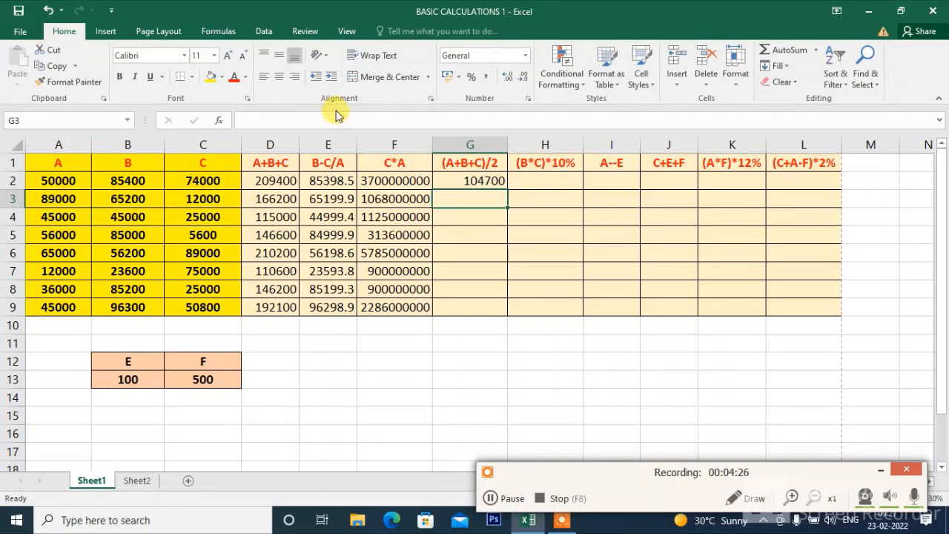
pyautogui.click(480, 184)
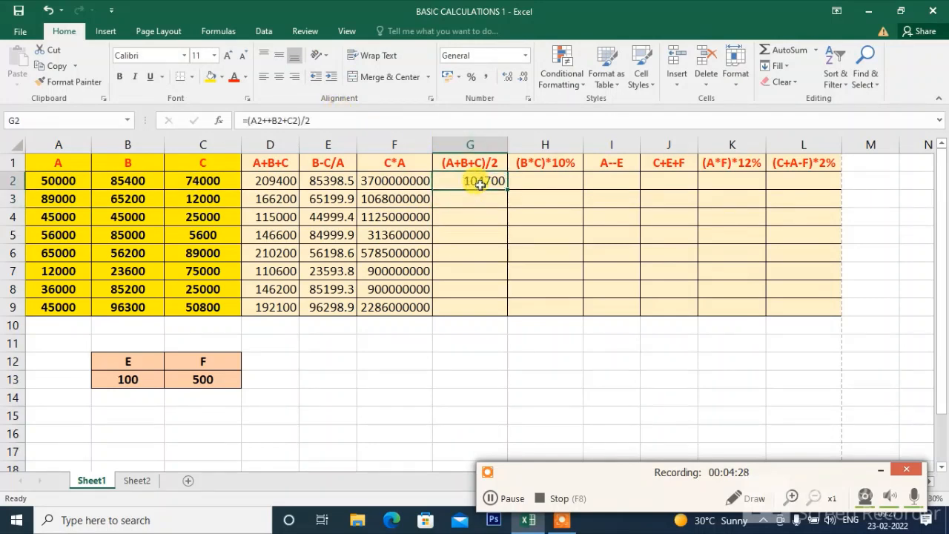
pyautogui.moveTo(506, 191); pyautogui.dragTo(496, 318)
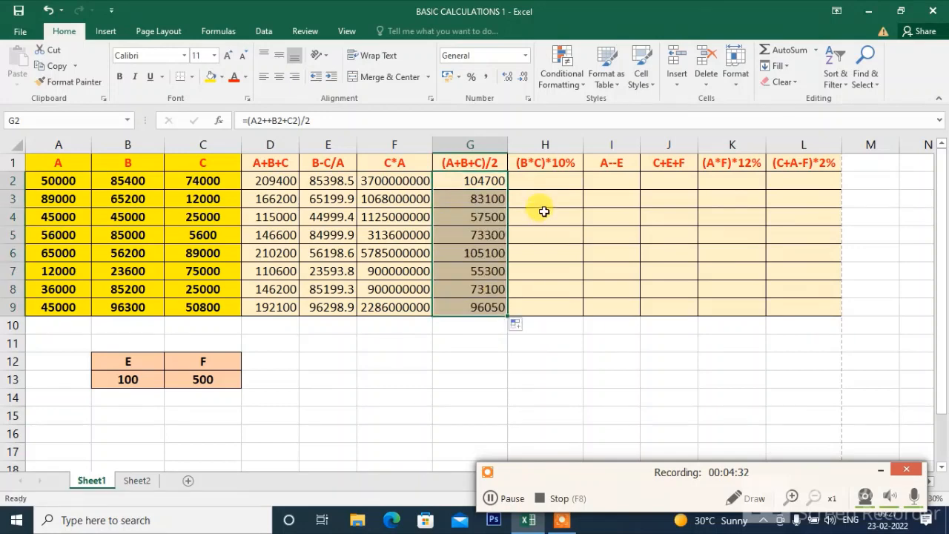
# Enter the formula =(B2*C2)*10% in cell H2 under the (B*C)*10% heading and fill it down through H9.
pyautogui.click(545, 185)
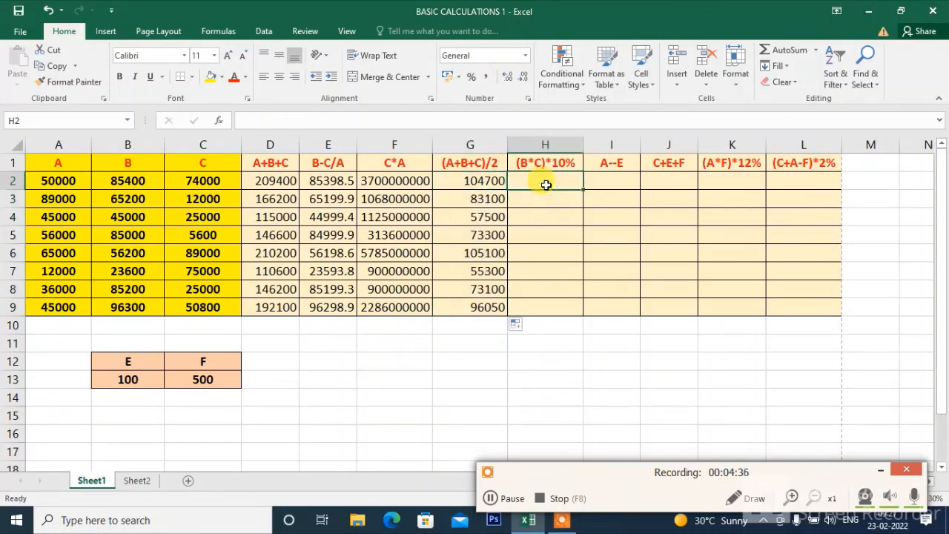
pyautogui.write('=(')
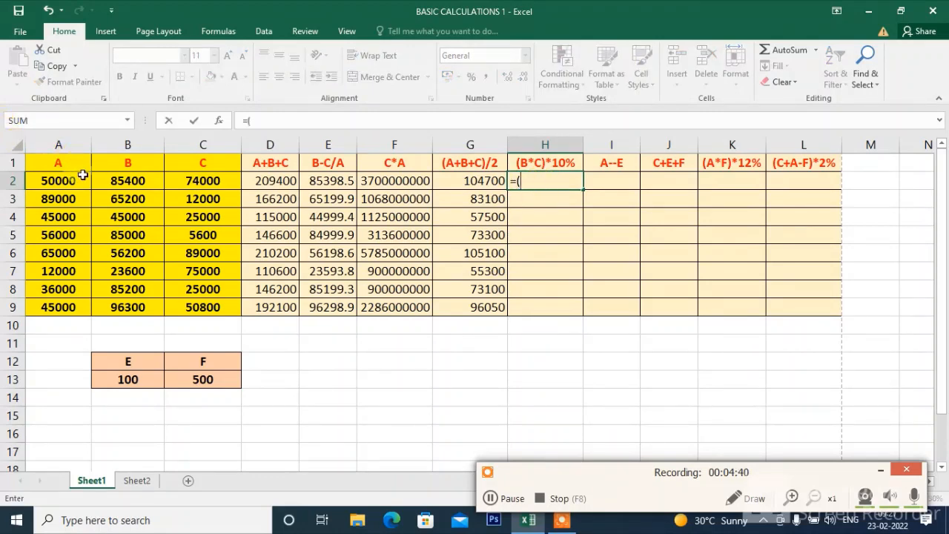
pyautogui.click(106, 185)
pyautogui.write('*')
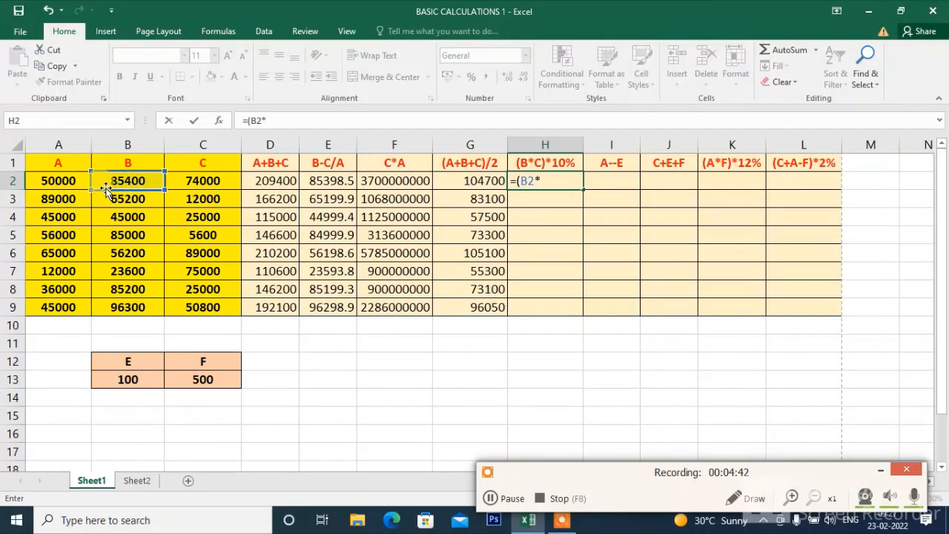
pyautogui.click(198, 176)
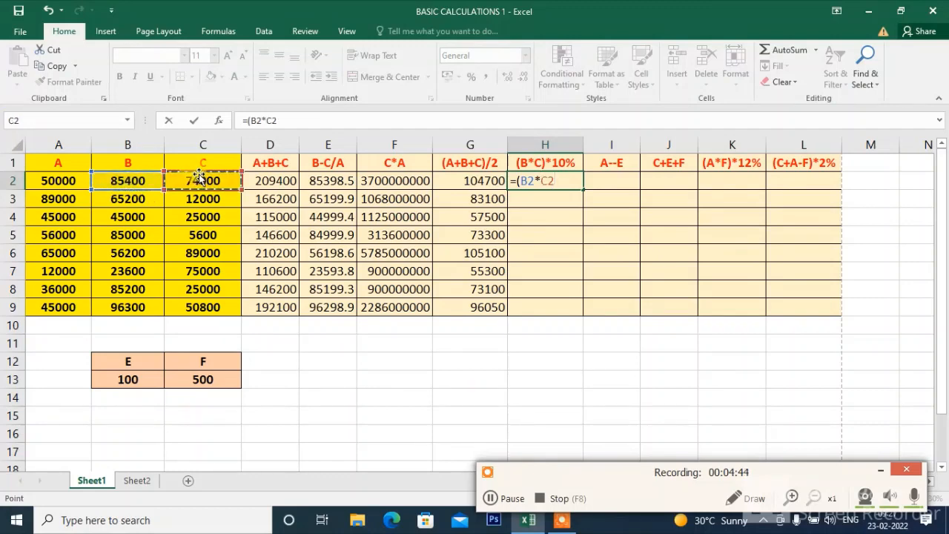
pyautogui.write(')')
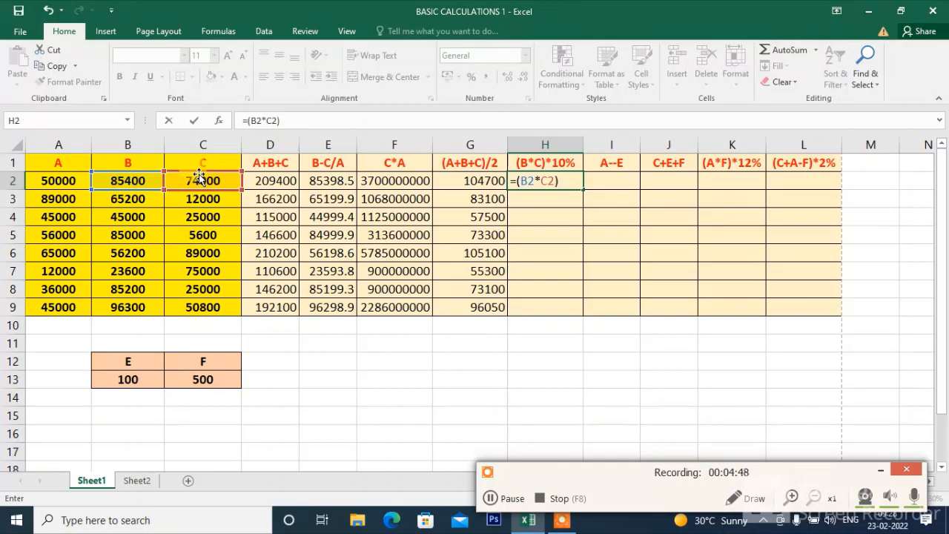
pyautogui.write('*10%')
pyautogui.press('Return')
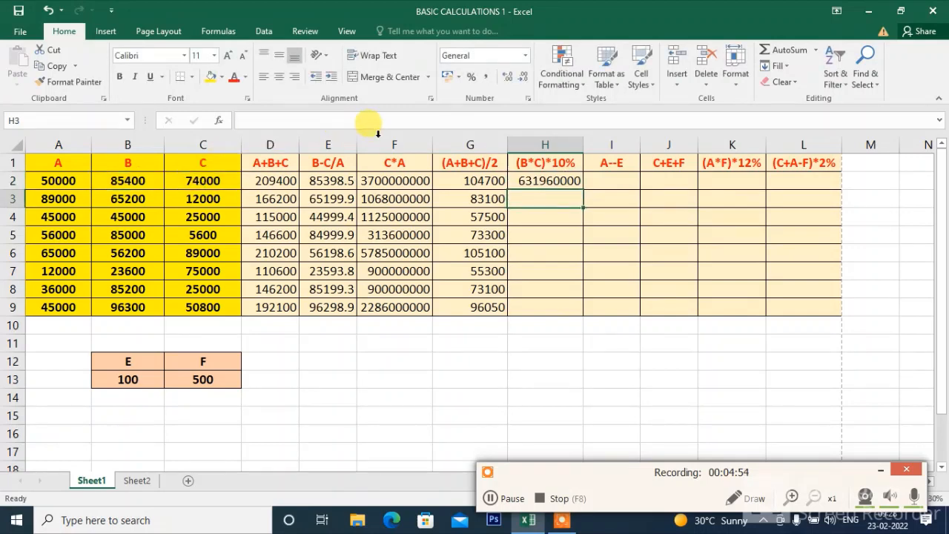
pyautogui.click(528, 181)
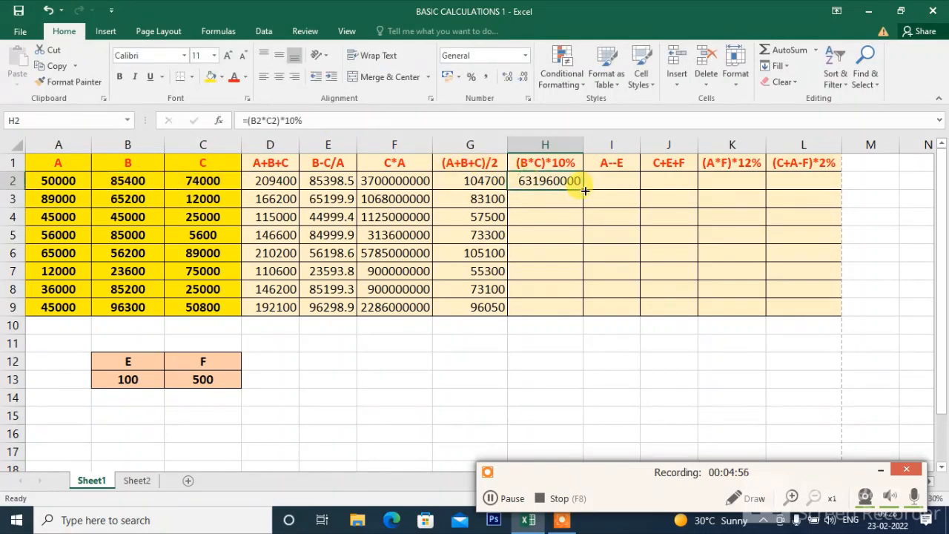
pyautogui.moveTo(584, 191); pyautogui.dragTo(573, 317)
# Examine the inputs for the A--E column, comparing the column A values in rows 2 to 9 with the single E value in B13.
pyautogui.click(613, 182)
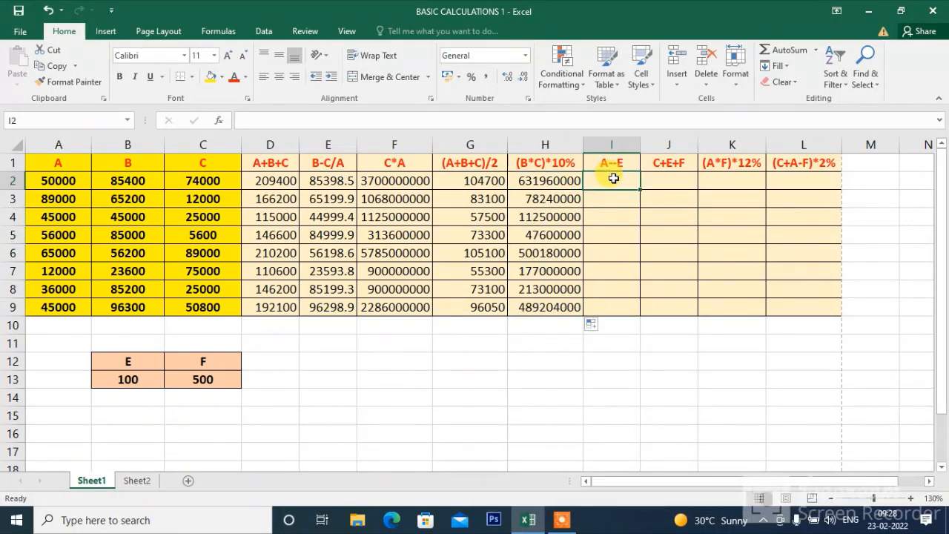
pyautogui.click(514, 184)
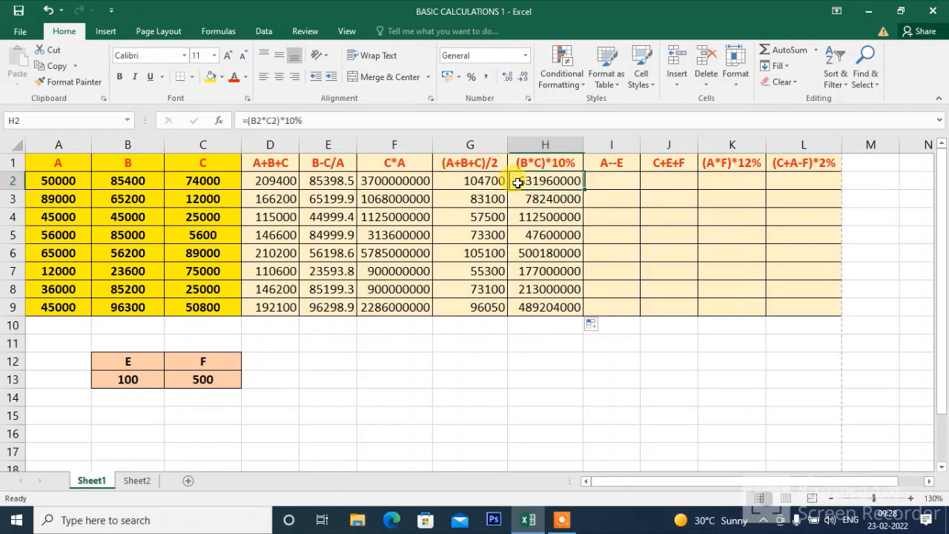
pyautogui.click(622, 174)
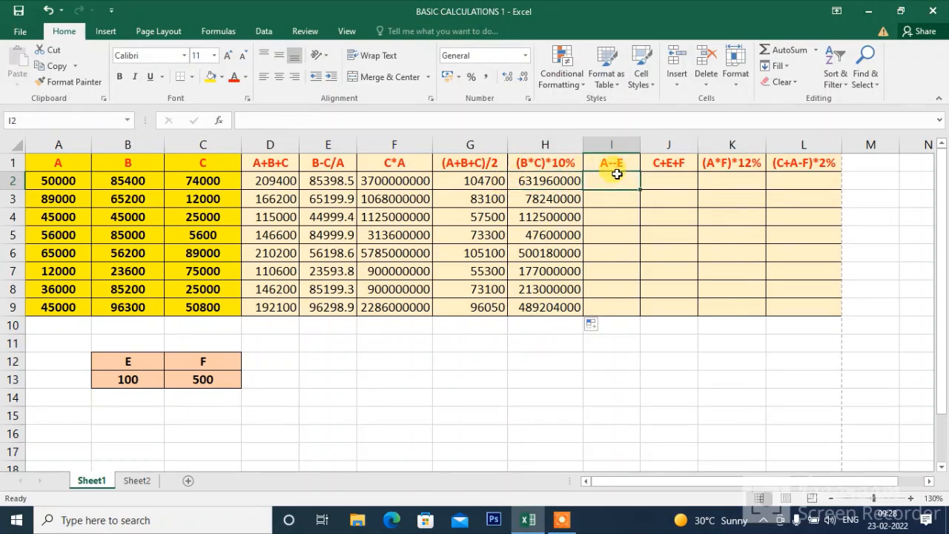
pyautogui.click(51, 186)
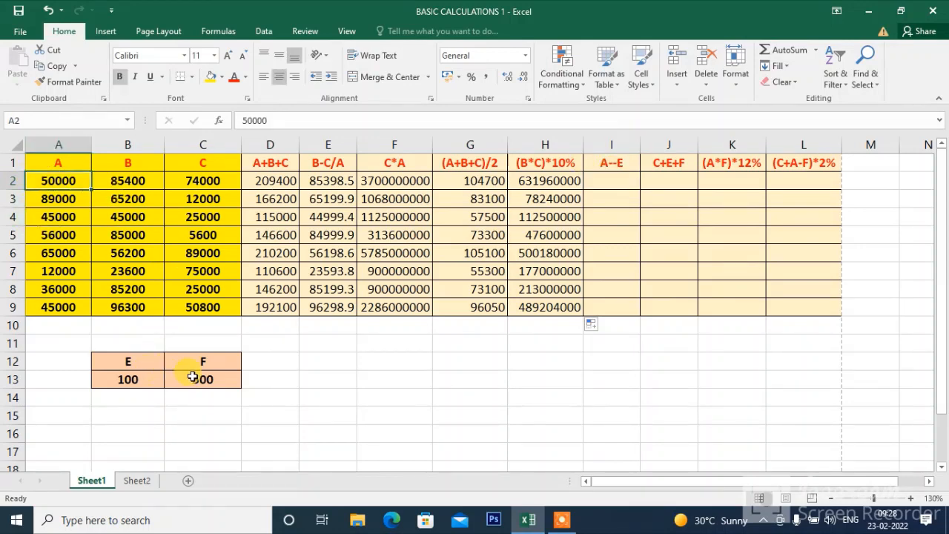
pyautogui.click(194, 377)
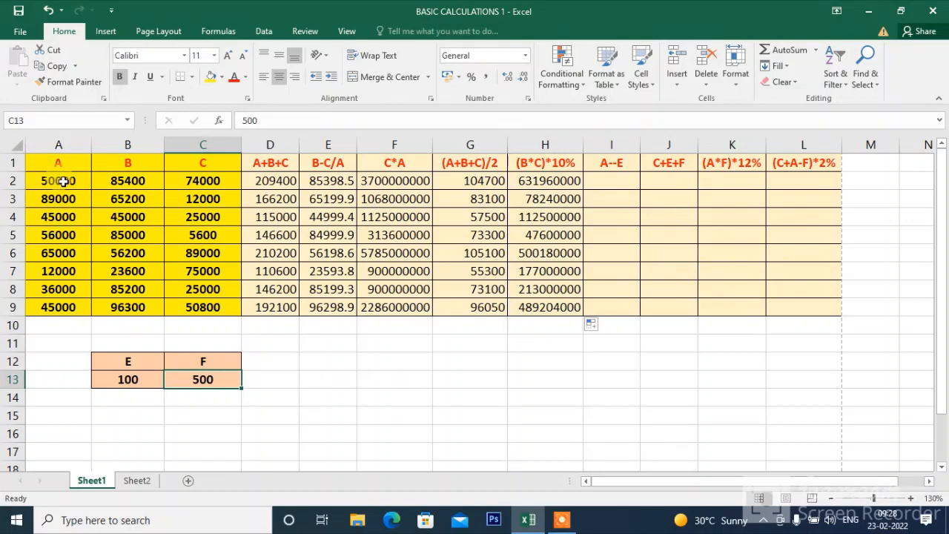
pyautogui.moveTo(64, 182); pyautogui.dragTo(61, 308)
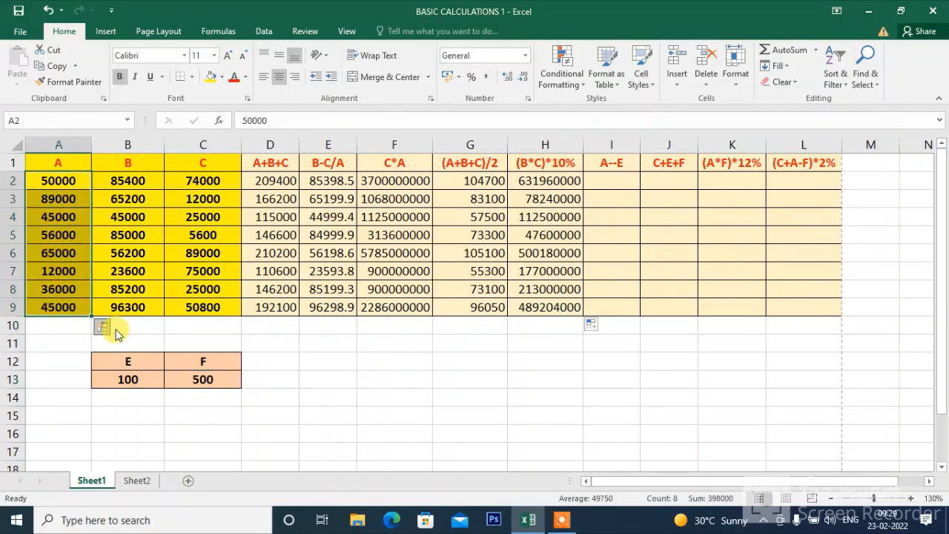
pyautogui.click(146, 379)
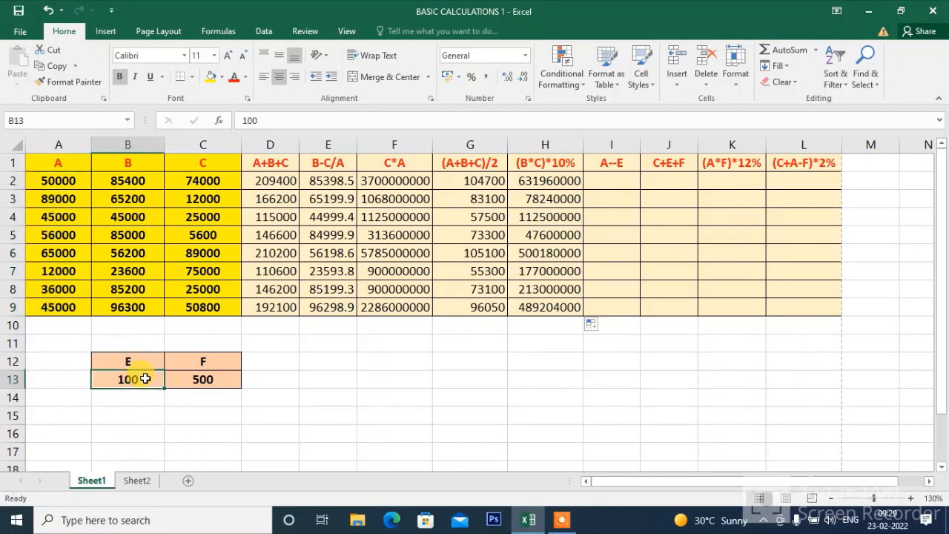
pyautogui.moveTo(145, 379); pyautogui.dragTo(135, 407)
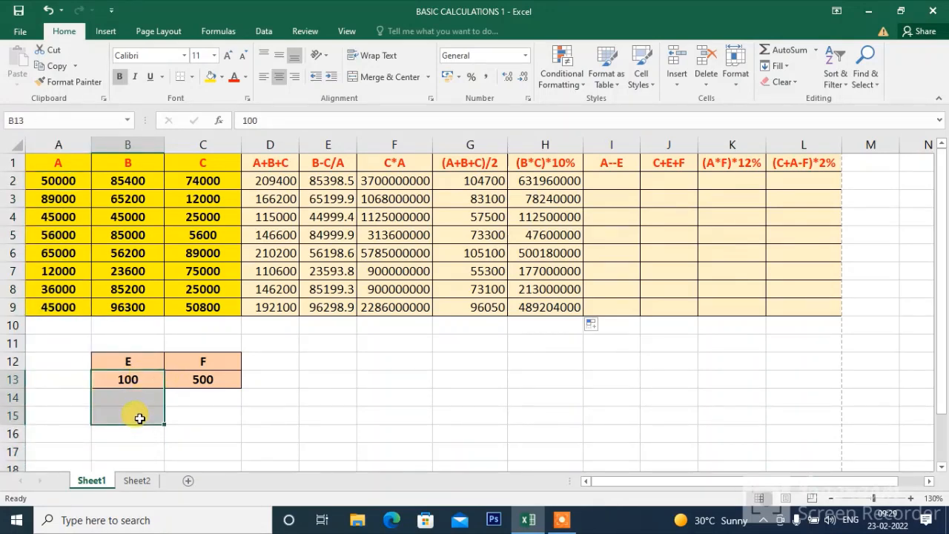
pyautogui.click(143, 378)
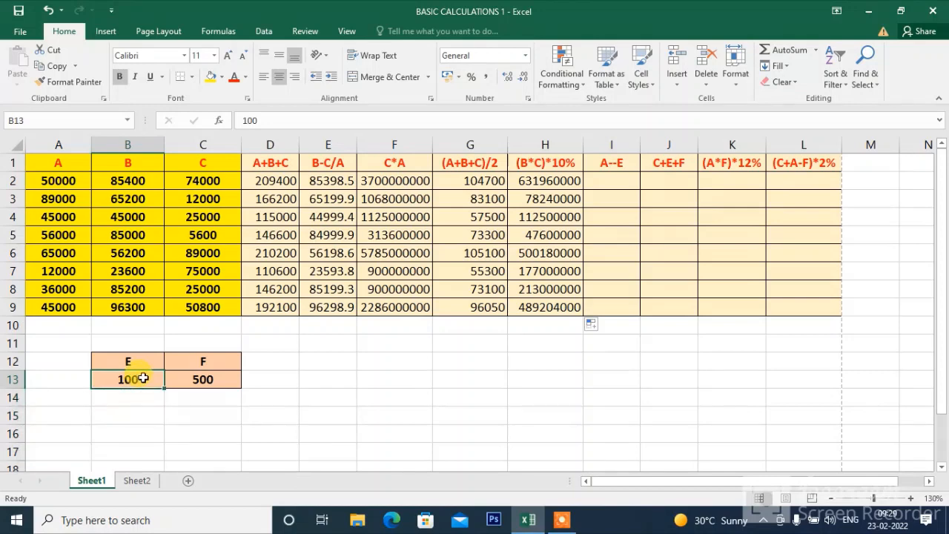
# Enter the formula =A2-B13 in cell I2 under the A--E heading.
pyautogui.click(603, 178)
pyautogui.write('=')
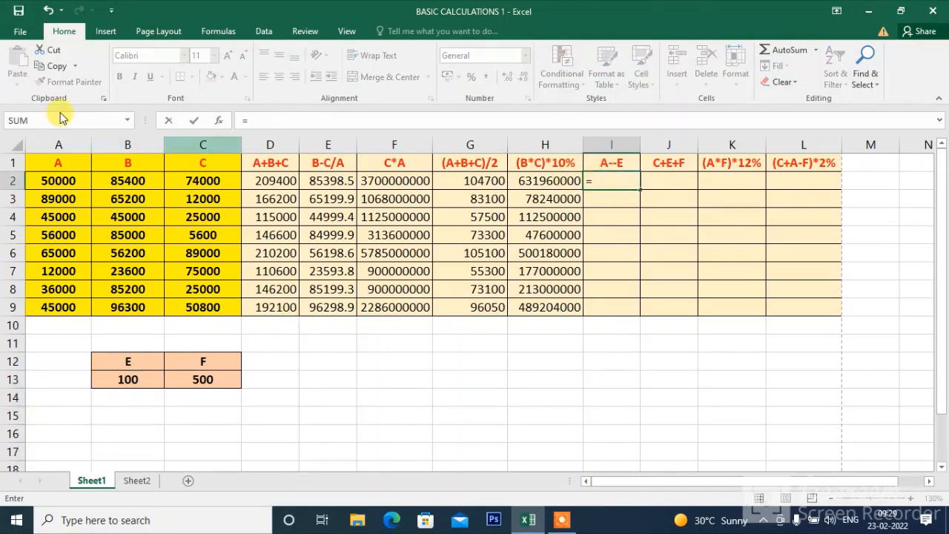
pyautogui.click(59, 180)
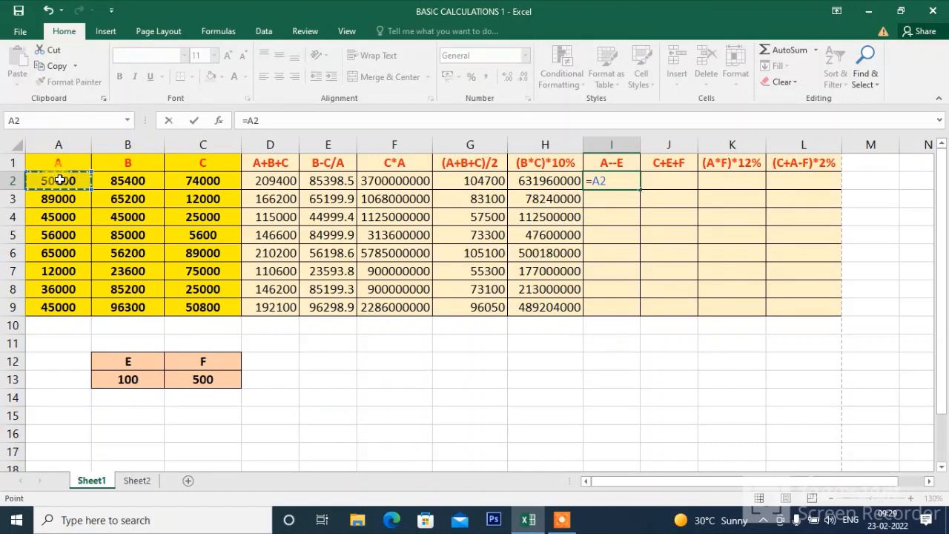
pyautogui.write('+')
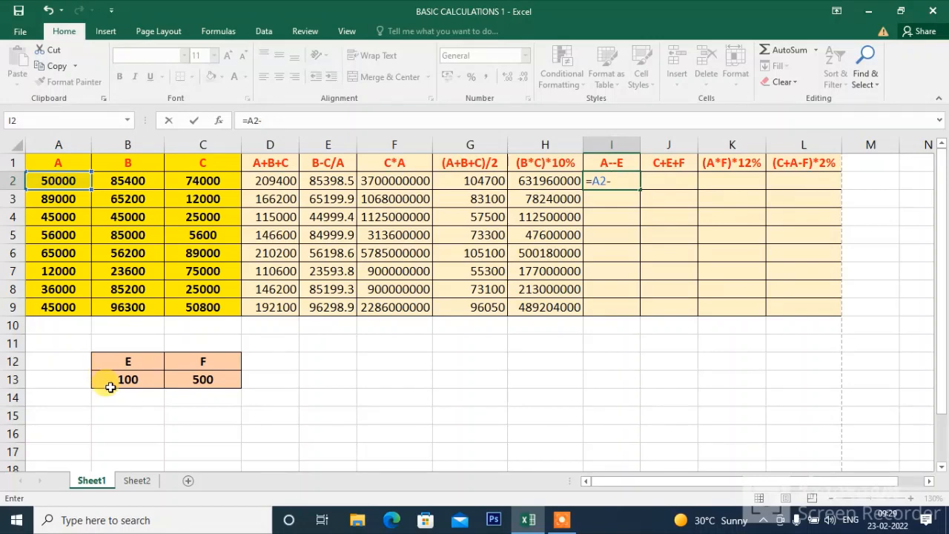
pyautogui.click(112, 384)
pyautogui.press('Return')
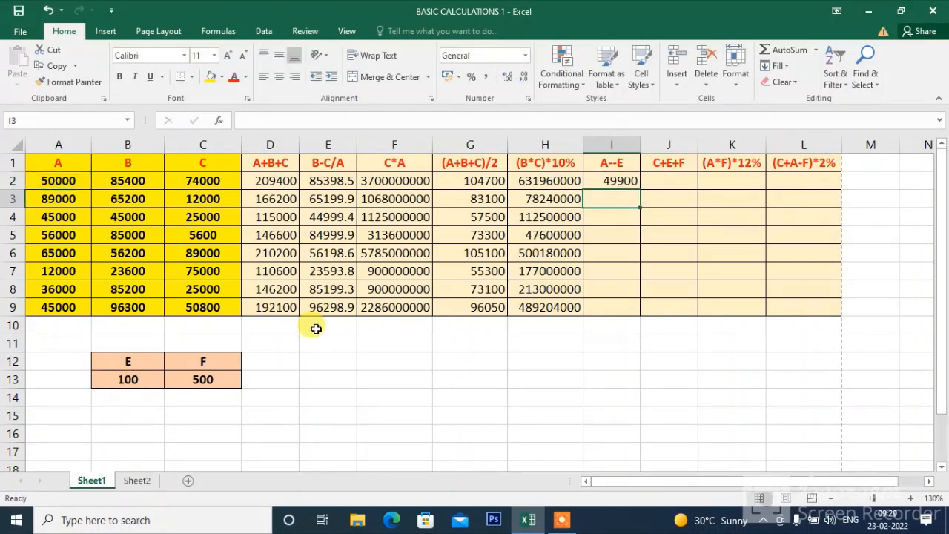
# Examine how the I2 formula's references would move row by row, checking A2 to A4 against B13 to B15.
pyautogui.click(621, 179)
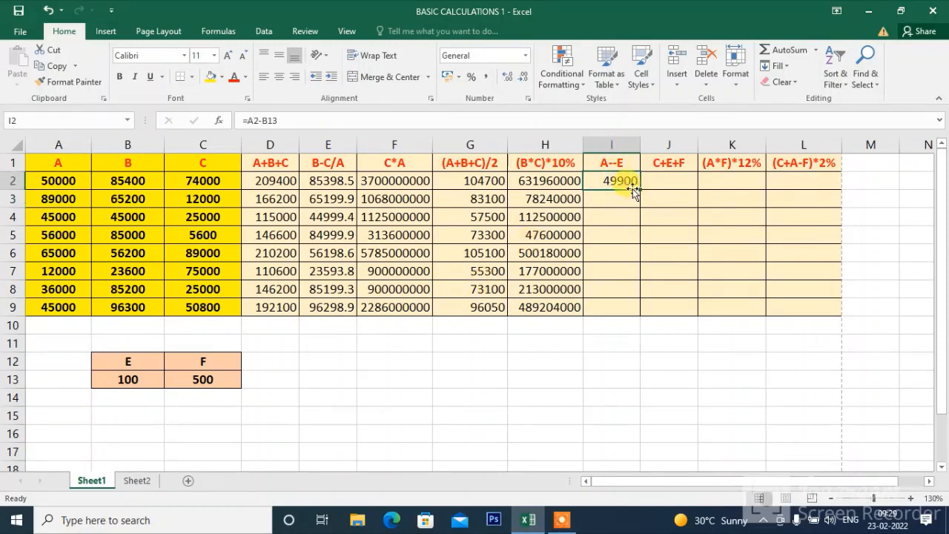
pyautogui.click(69, 178)
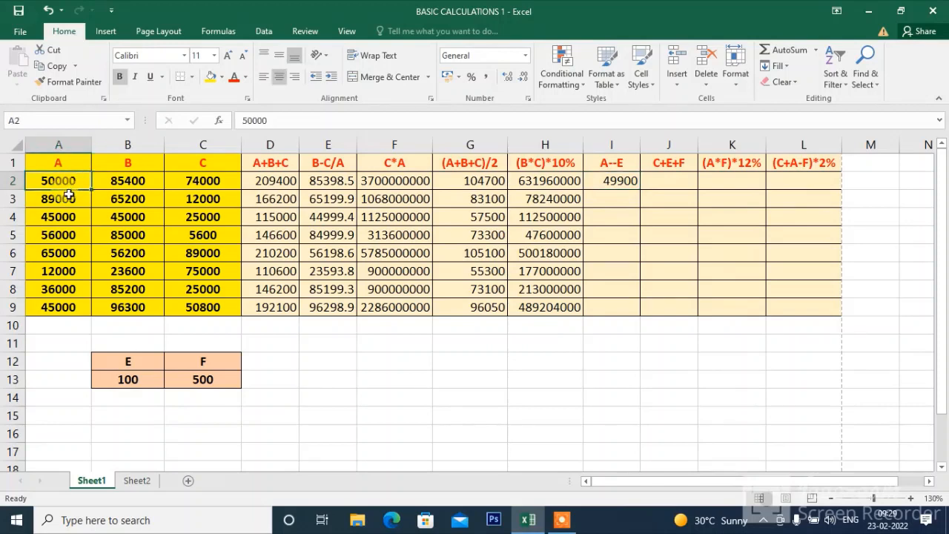
pyautogui.click(69, 197)
pyautogui.click(69, 211)
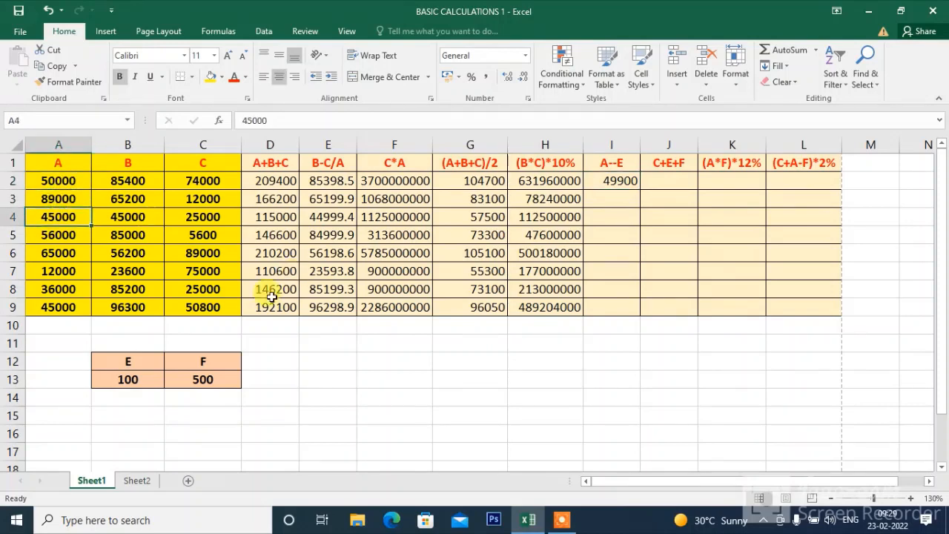
pyautogui.click(124, 378)
pyautogui.click(123, 395)
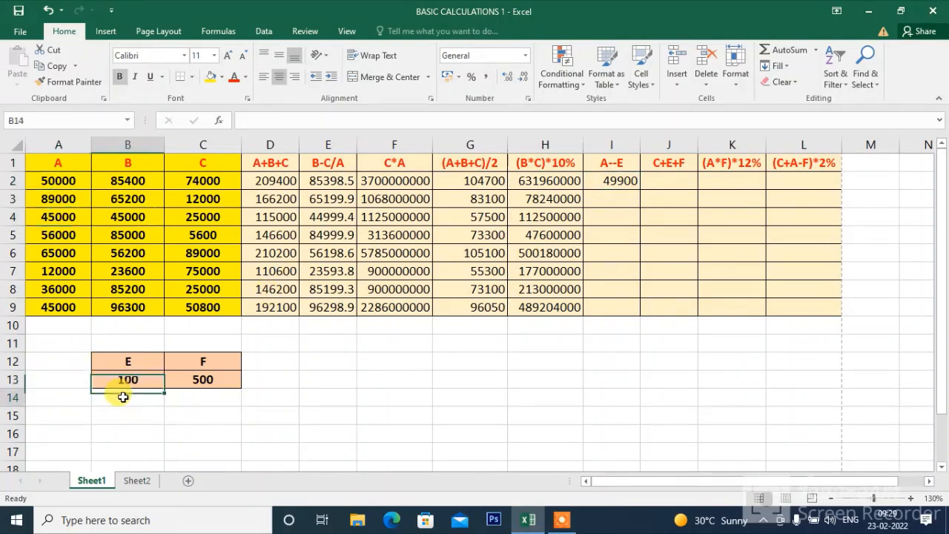
pyautogui.click(125, 415)
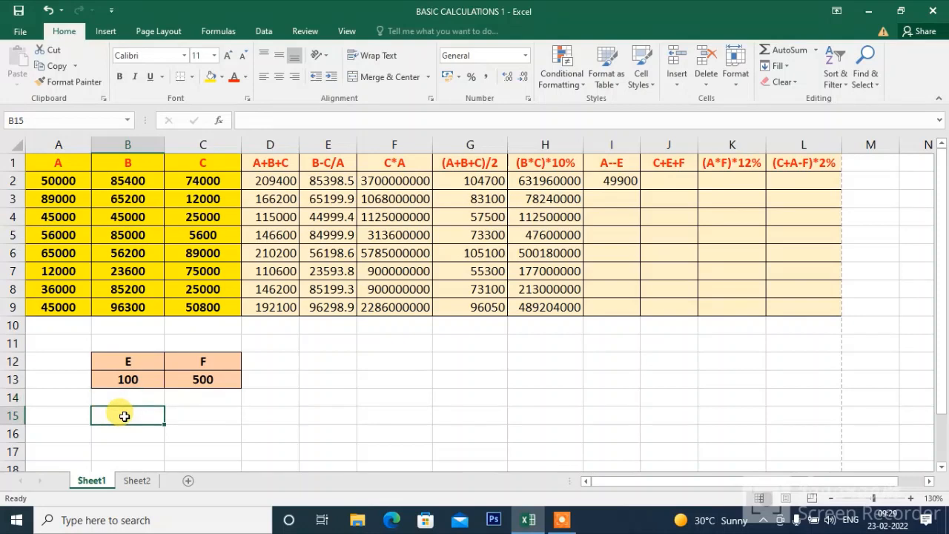
# Fill the A--E formula from I2 down through I9 and check the copied formula in I3.
pyautogui.click(604, 180)
pyautogui.moveTo(639, 191); pyautogui.dragTo(627, 314)
pyautogui.click(623, 198)
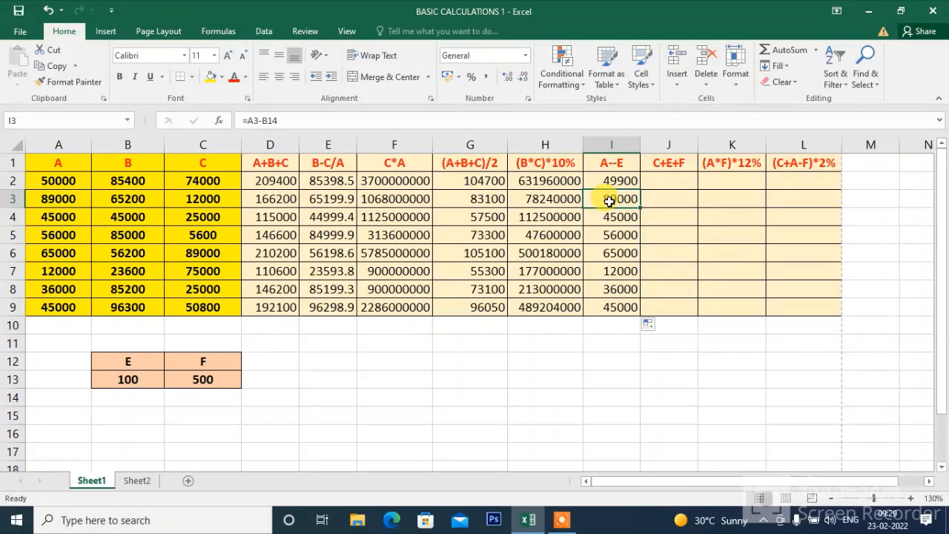
# Clear the A--E column's formulas from I2 through I9.
pyautogui.moveTo(615, 197); pyautogui.dragTo(616, 306)
pyautogui.press('Delete')
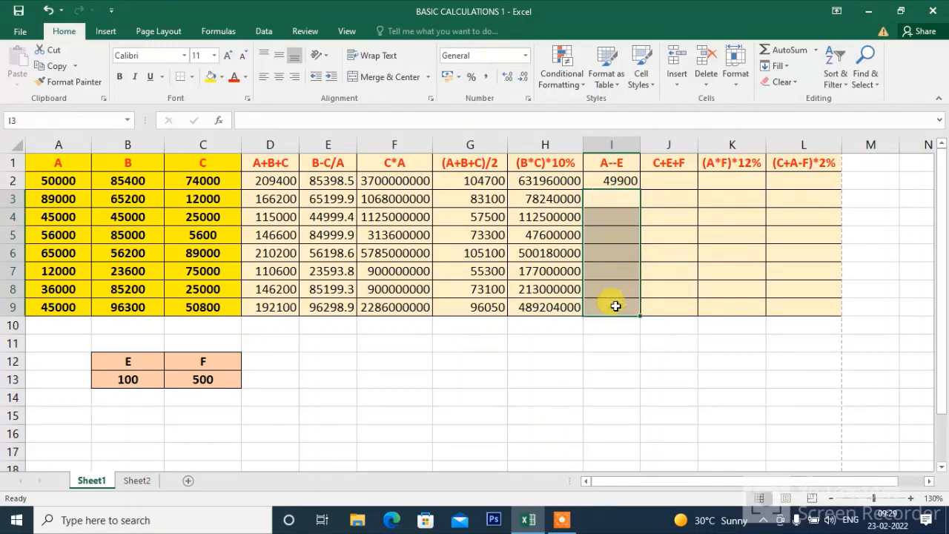
pyautogui.click(623, 183)
pyautogui.press('Delete')
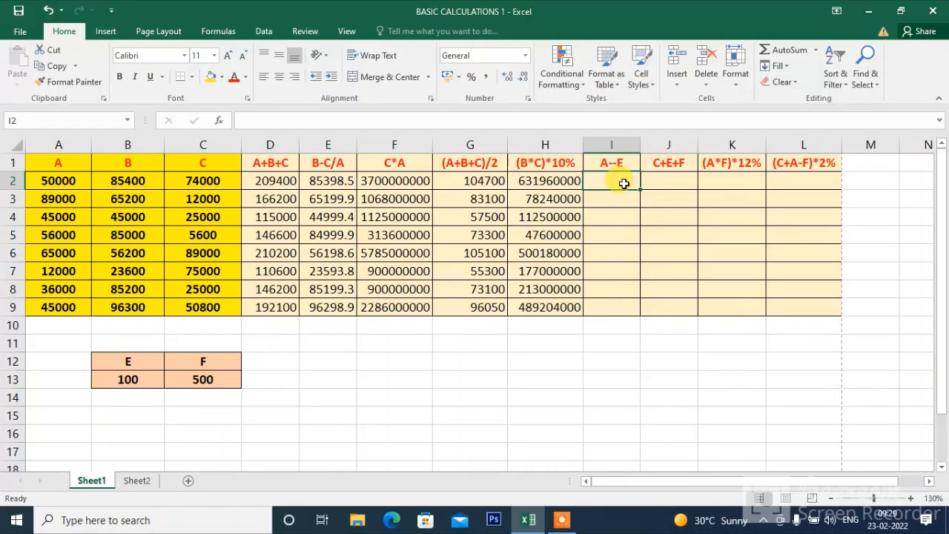
# Build the formula =A2-B13 in cell I2 under the A--E heading.
pyautogui.write('=')
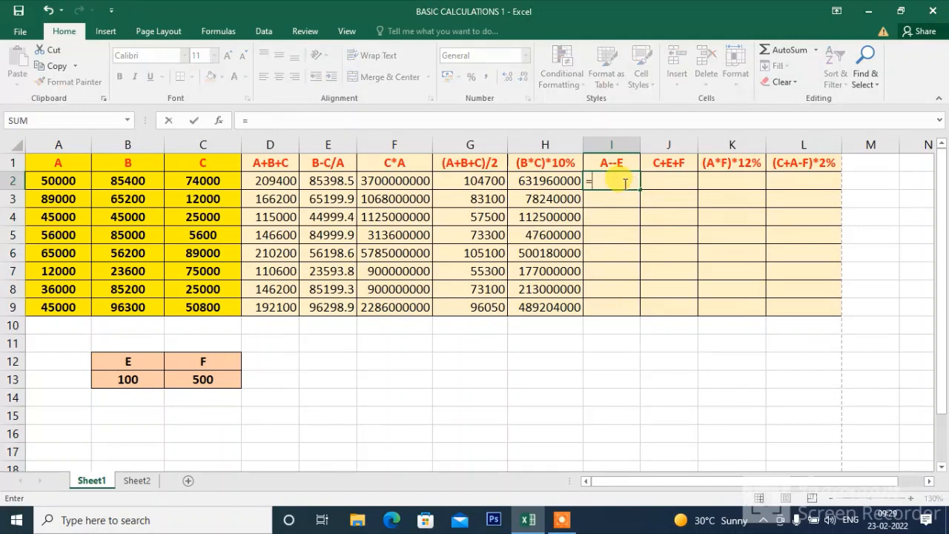
pyautogui.click(68, 182)
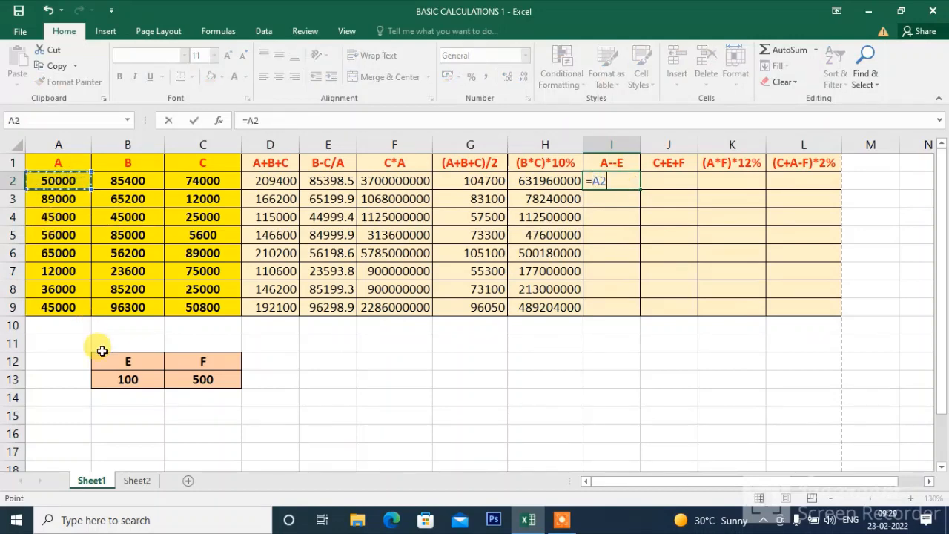
pyautogui.click(117, 380)
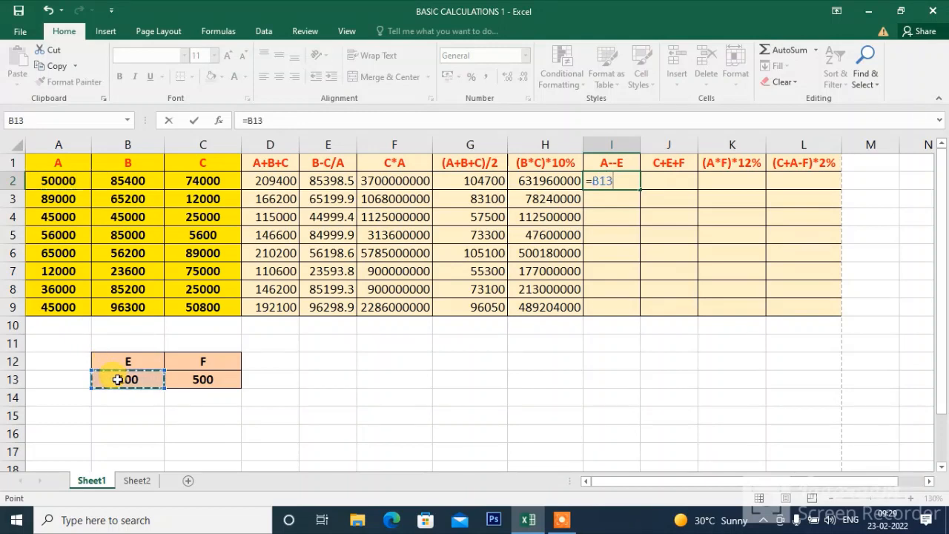
pyautogui.press('BackSpace')
pyautogui.press('BackSpace')
pyautogui.press('BackSpace')
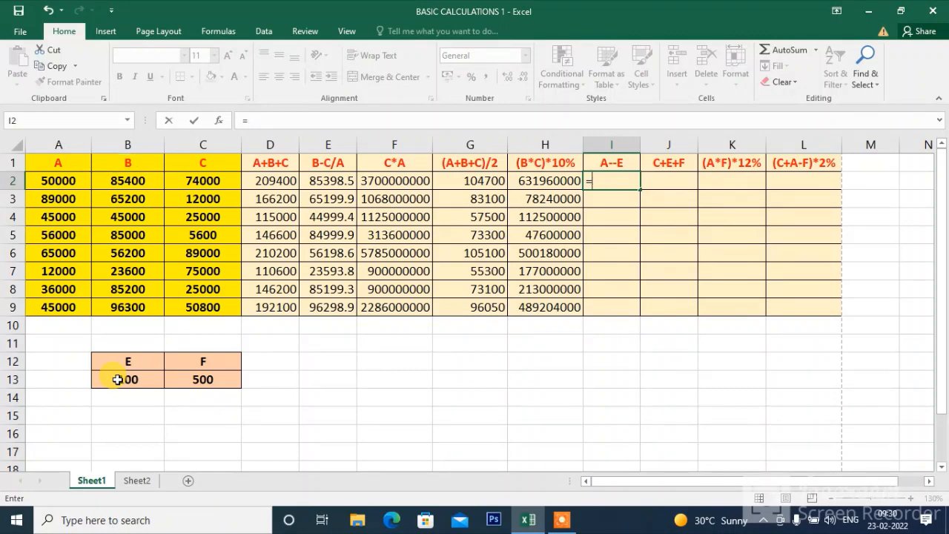
pyautogui.click(57, 182)
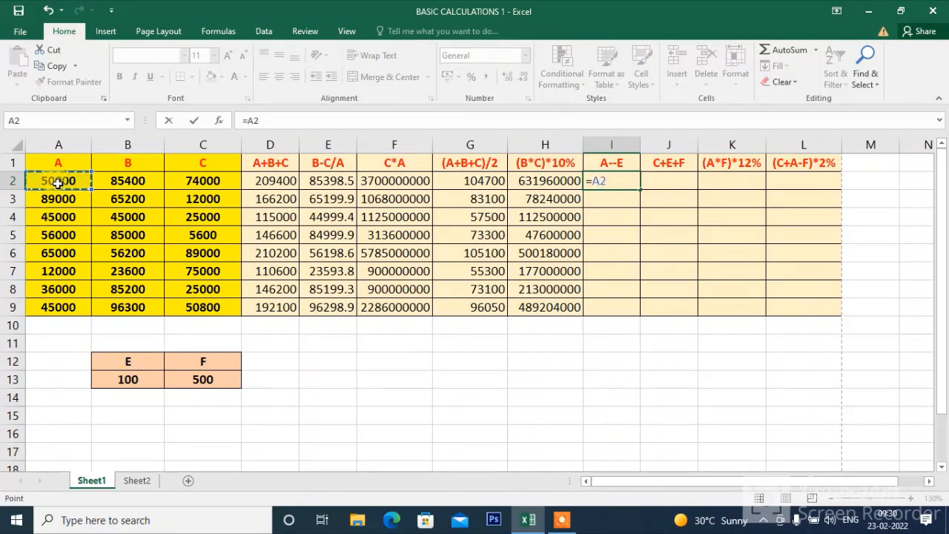
pyautogui.write('-')
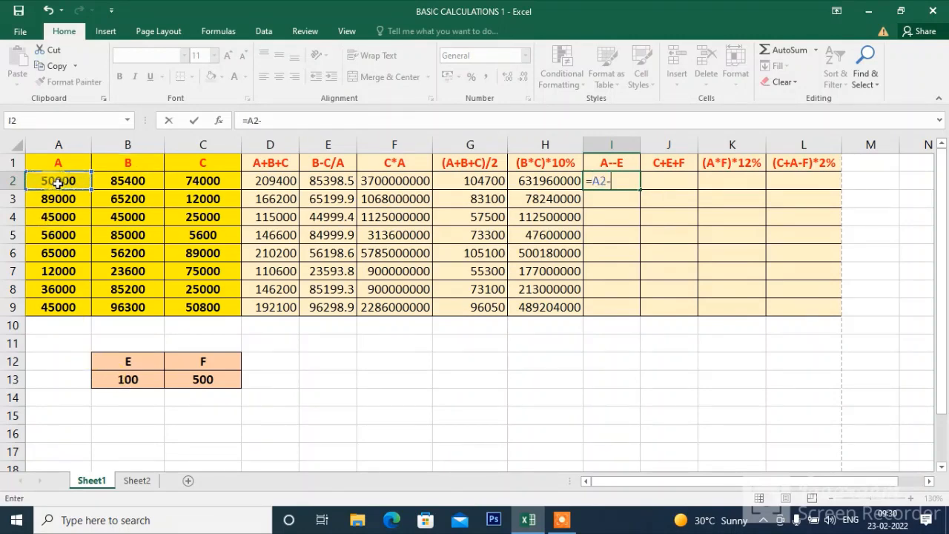
pyautogui.click(142, 383)
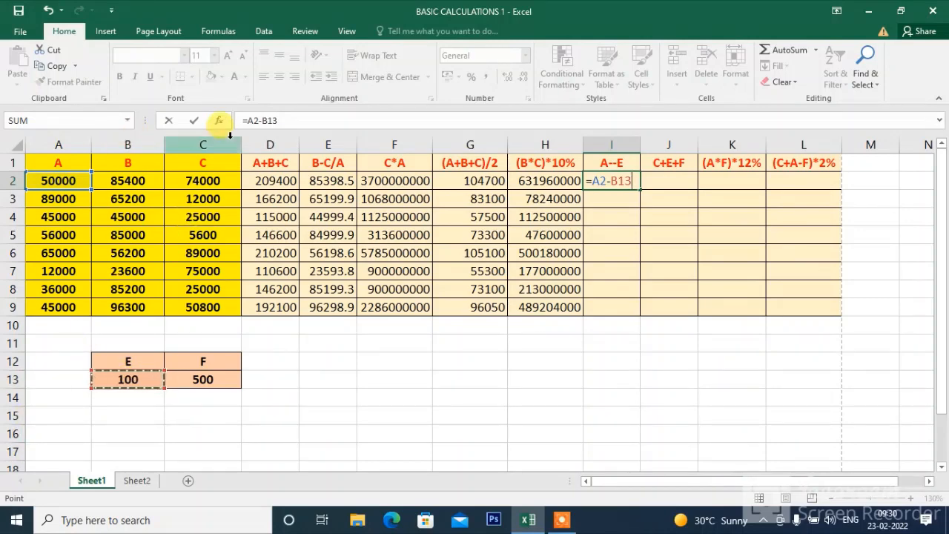
# Lock E's reference as $B$13 in the I2 formula and fill =A2-$B$13 down through I9.
pyautogui.click(272, 120)
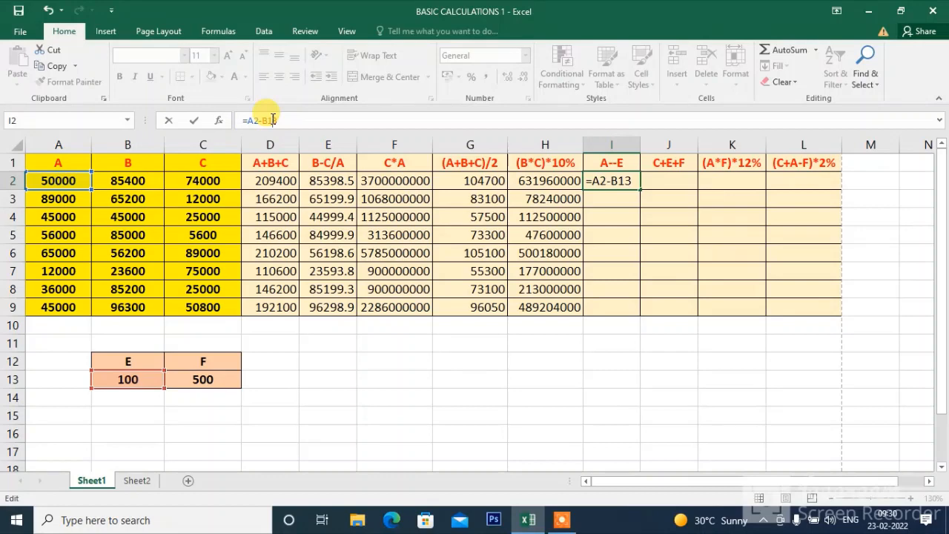
pyautogui.press('F4')
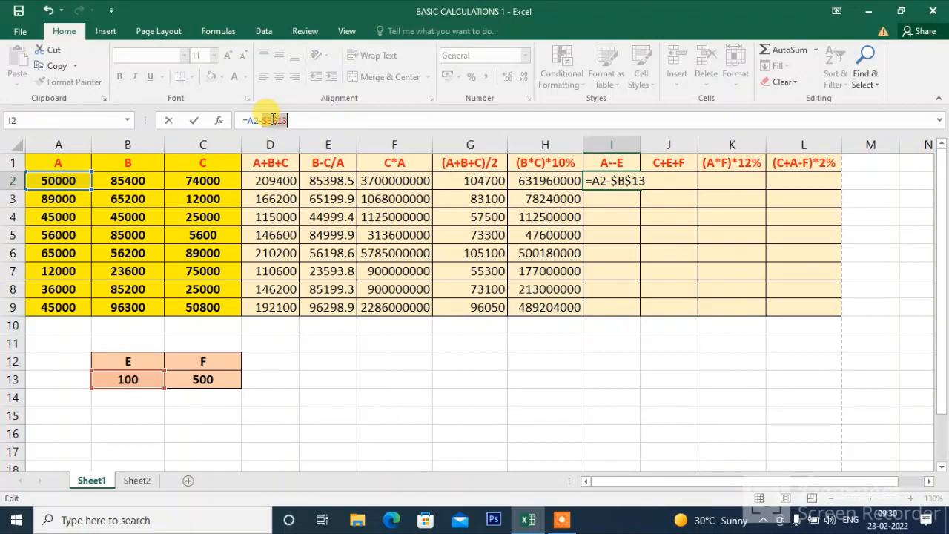
pyautogui.click(261, 119)
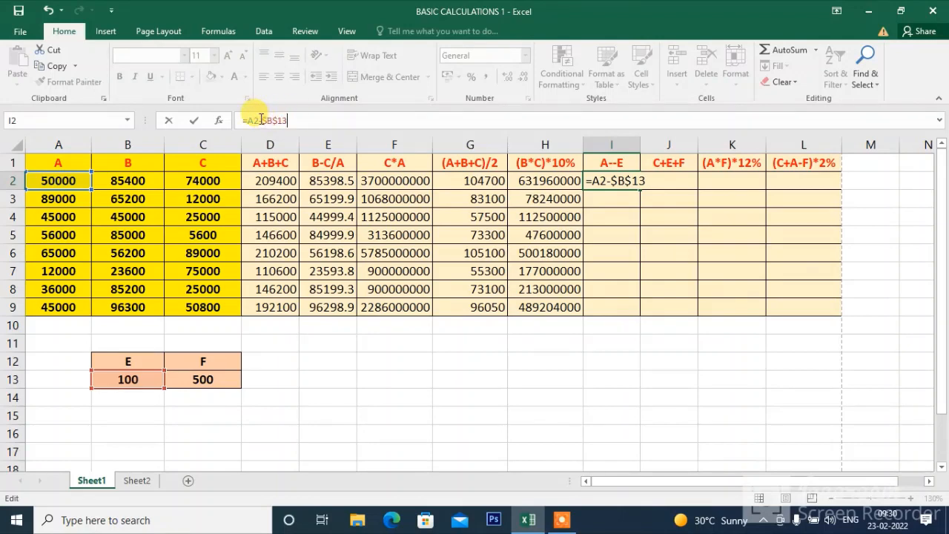
pyautogui.press('Return')
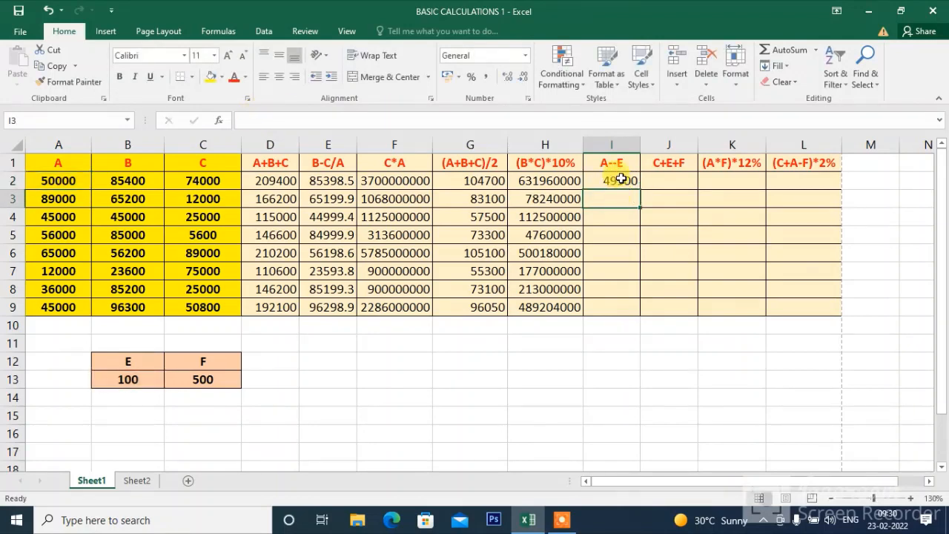
pyautogui.click(621, 180)
pyautogui.moveTo(638, 189); pyautogui.dragTo(635, 322)
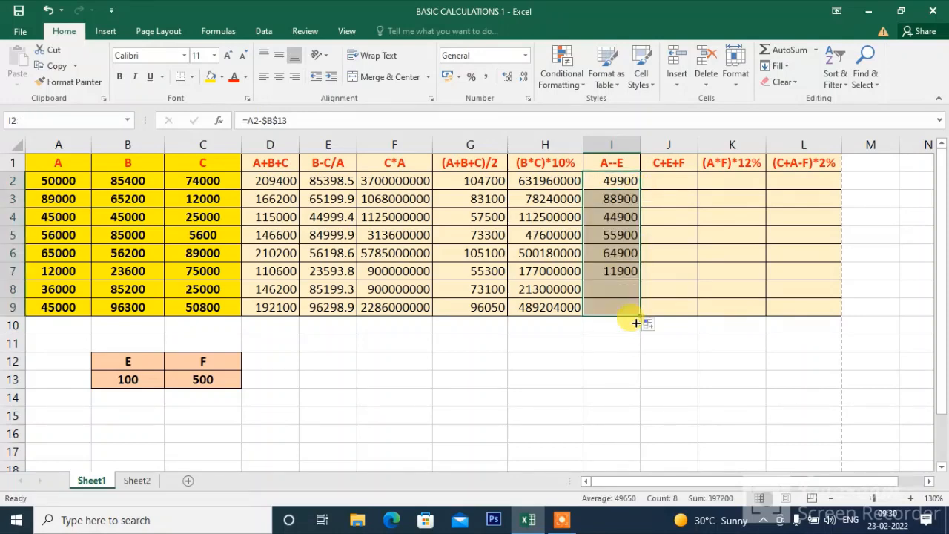
# Examine the cell references in the I2 and I3 formulas, comparing the column A reference with the locked E reference.
pyautogui.doubleClick(619, 181)
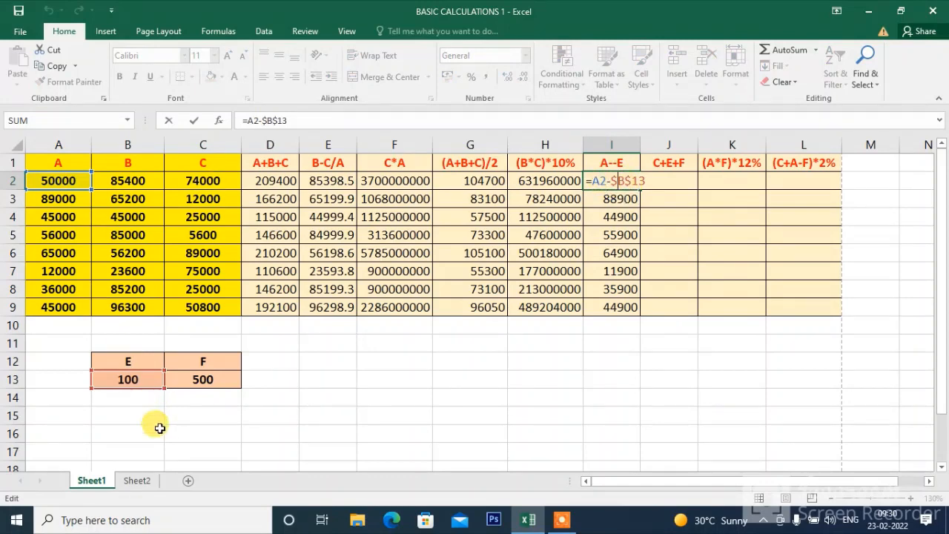
pyautogui.press('Escape')
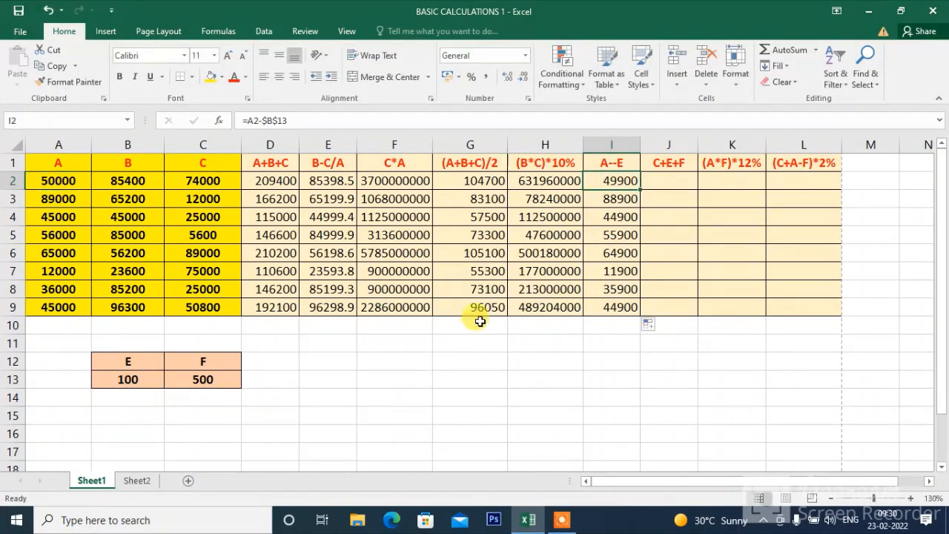
pyautogui.doubleClick(608, 199)
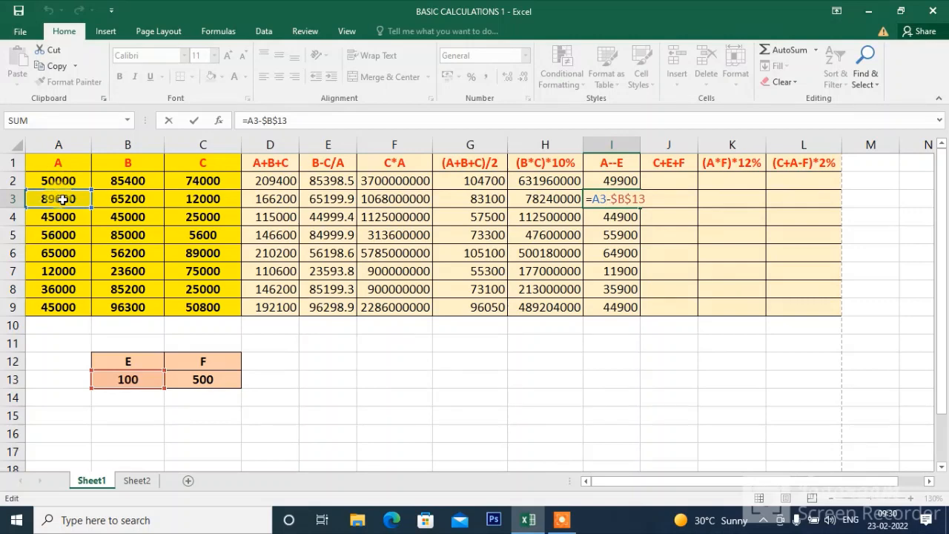
pyautogui.hotkey('ctrl', 'Return')
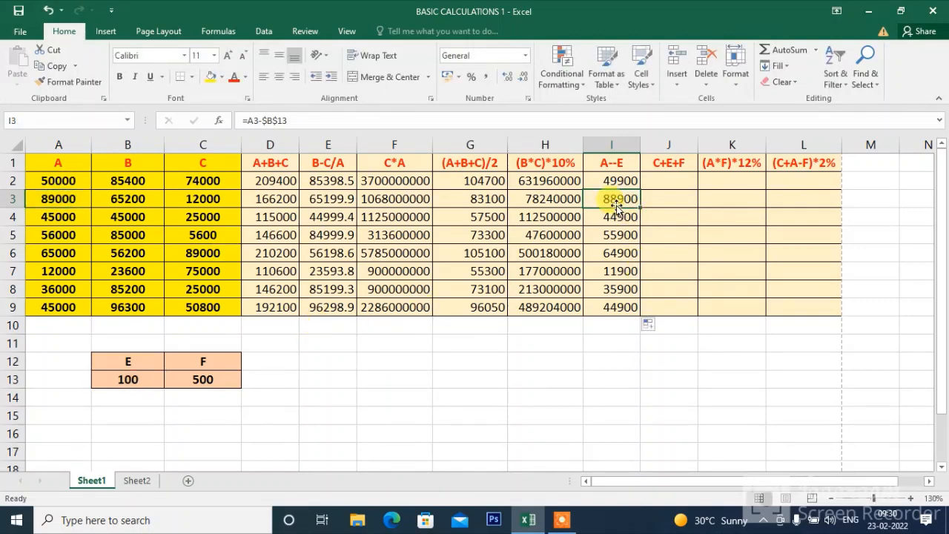
# Build the formula =C2+B13-C13 in cell J2 under the C+E+F heading.
pyautogui.click(660, 179)
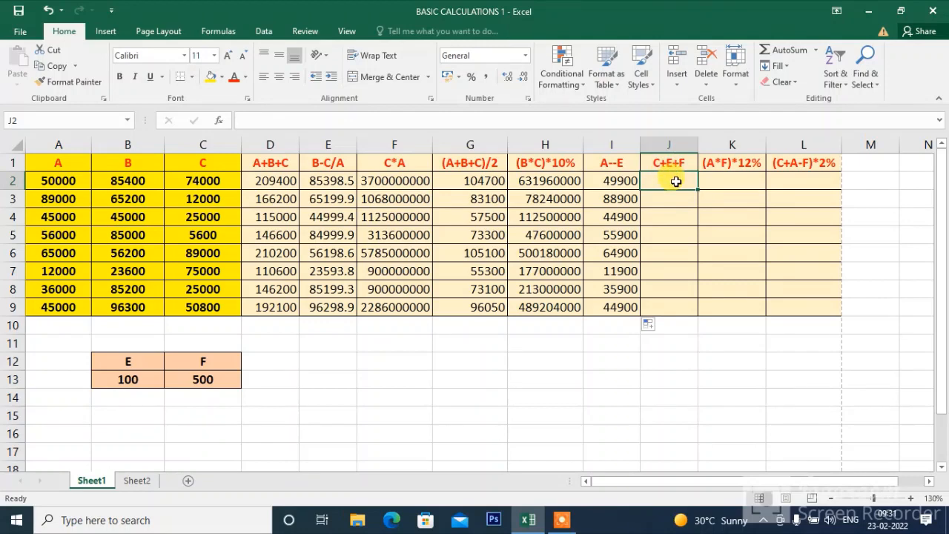
pyautogui.write('=')
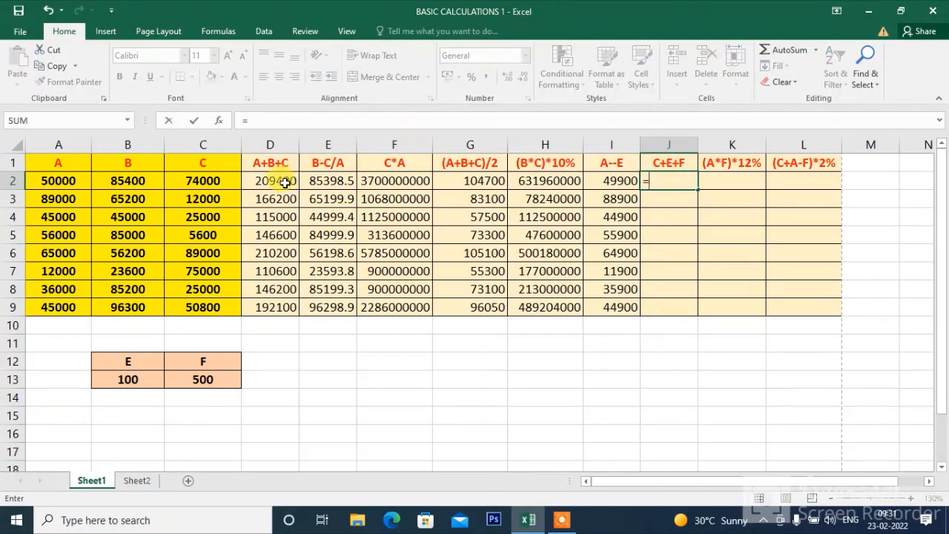
pyautogui.click(218, 180)
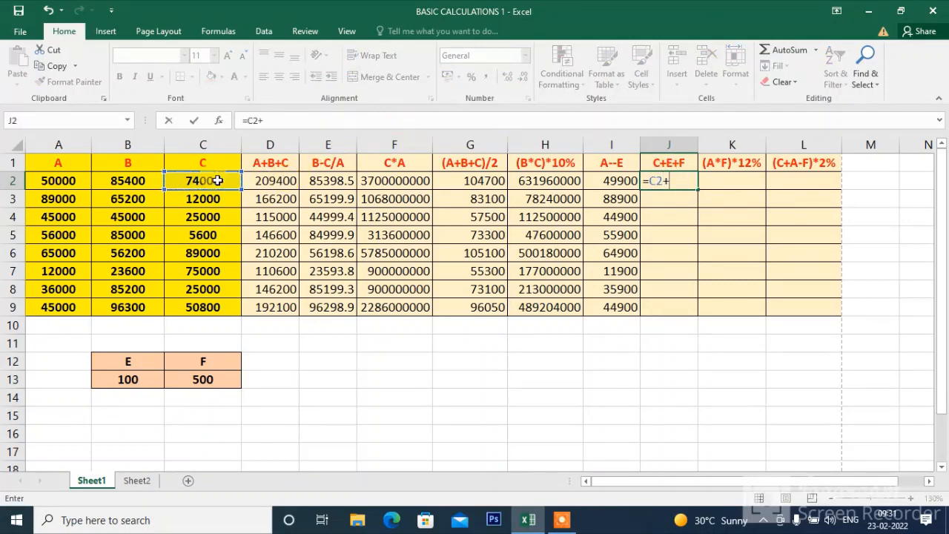
pyautogui.write('+')
pyautogui.click(121, 380)
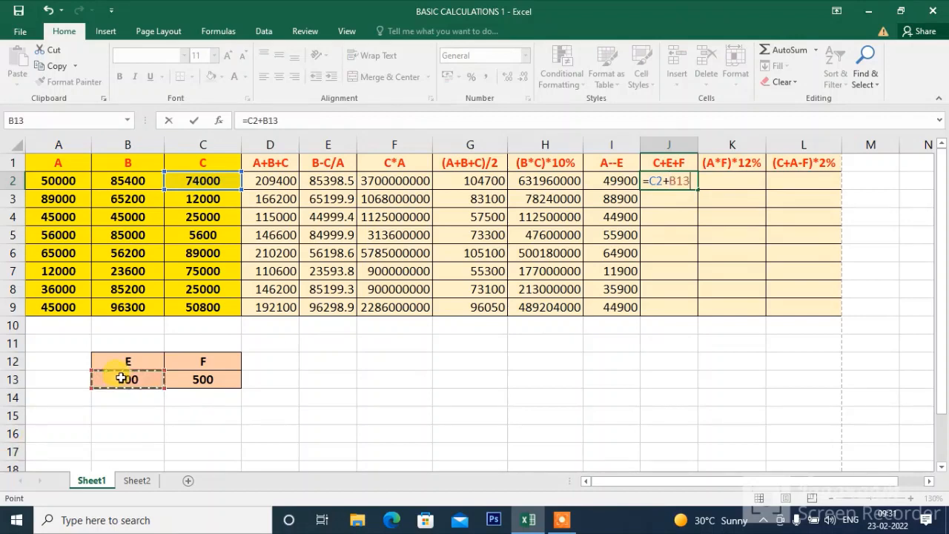
pyautogui.write('-')
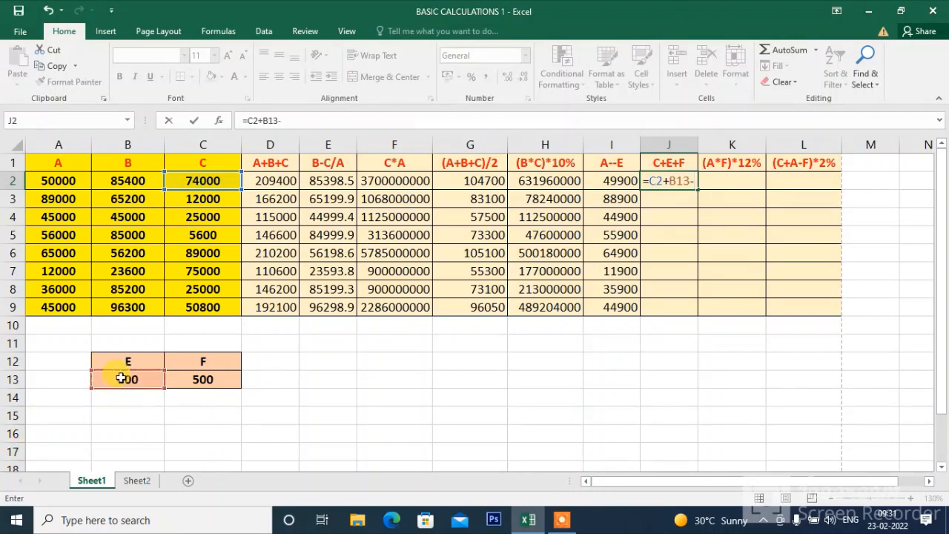
pyautogui.click(194, 380)
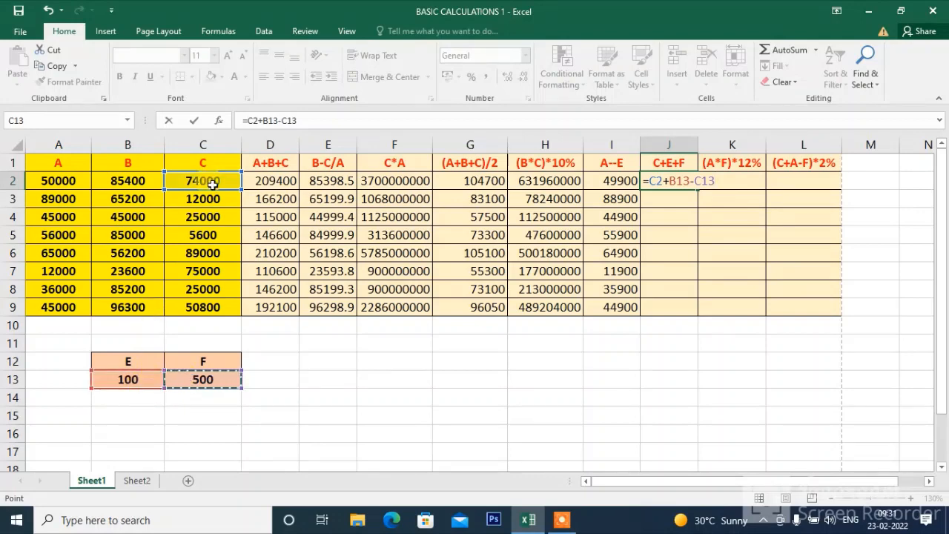
# Make the E and F references absolute in J2, giving =C2+$B$13-$C$13, and fill the formula down through J9.
pyautogui.click(270, 122)
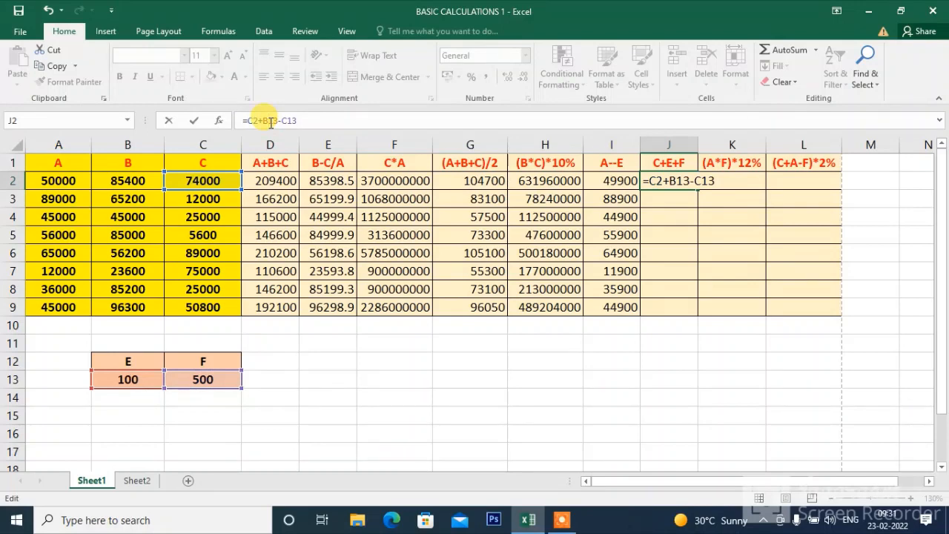
pyautogui.press('F4')
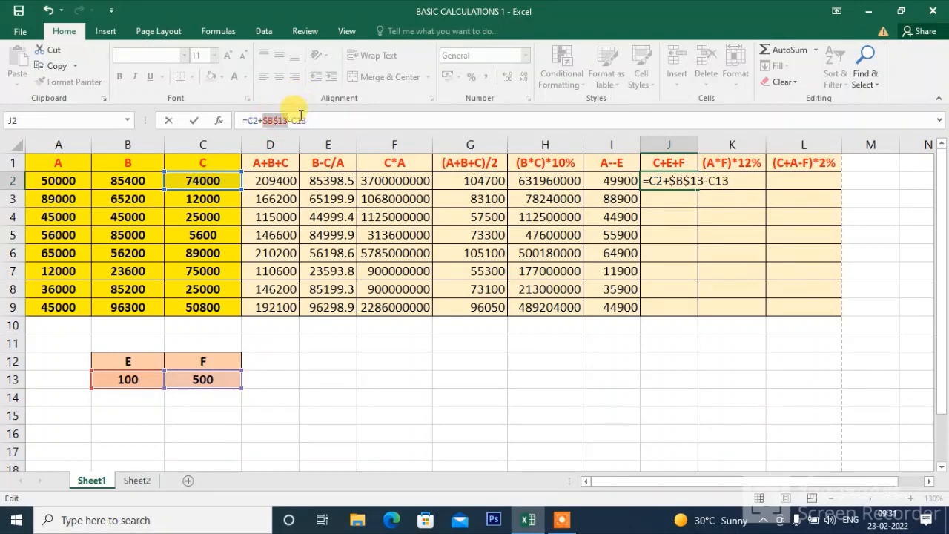
pyautogui.click(302, 119)
pyautogui.press('F4')
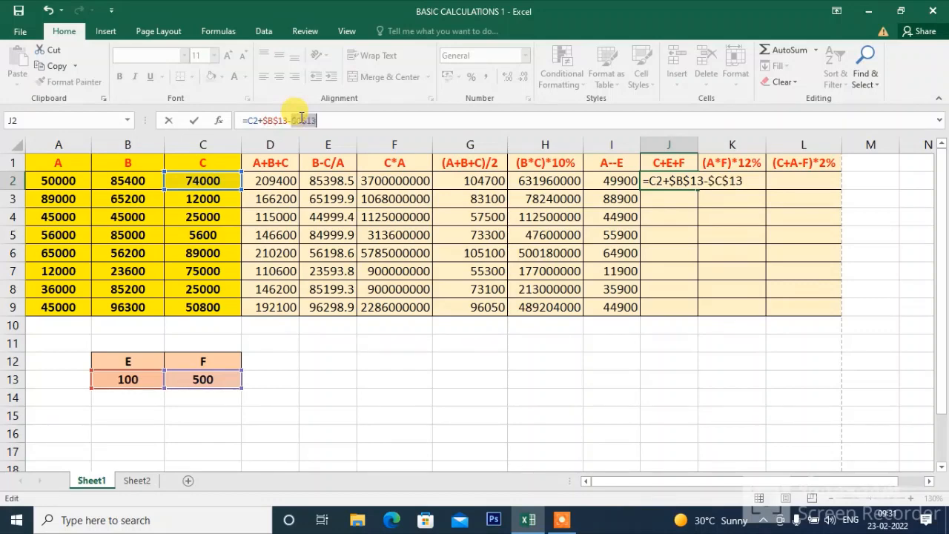
pyautogui.press('Return')
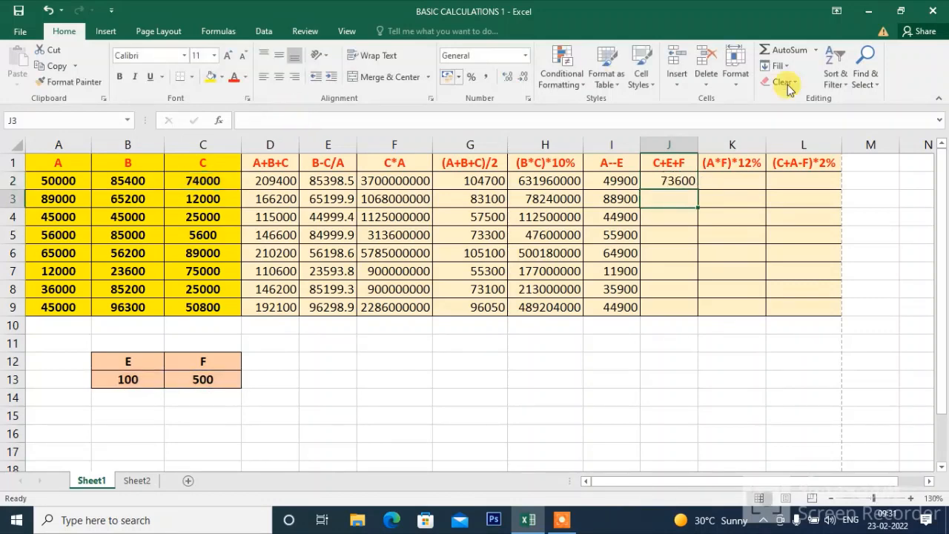
pyautogui.click(680, 183)
pyautogui.moveTo(699, 190); pyautogui.dragTo(695, 321)
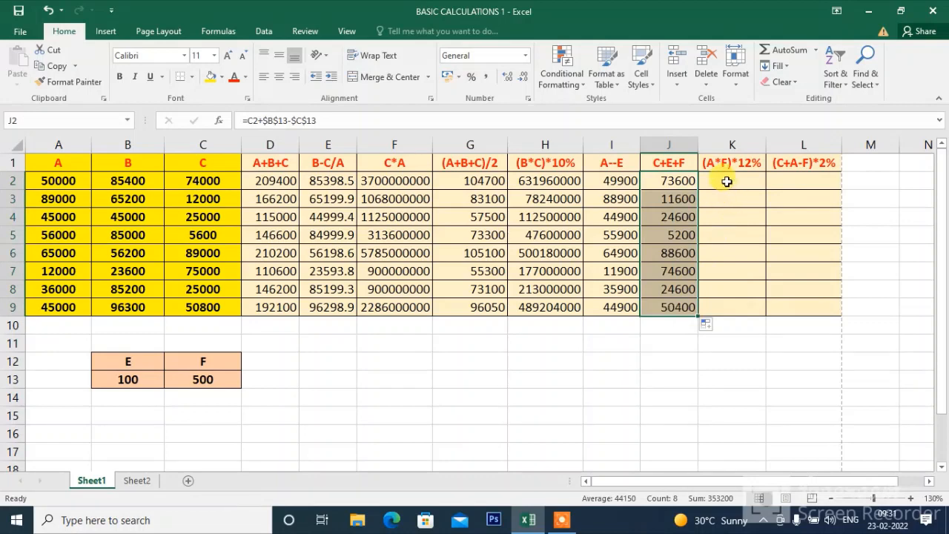
# Build the formula =(A2*C13)*12% in cell K2 under the (A*F)*12% heading.
pyautogui.click(727, 181)
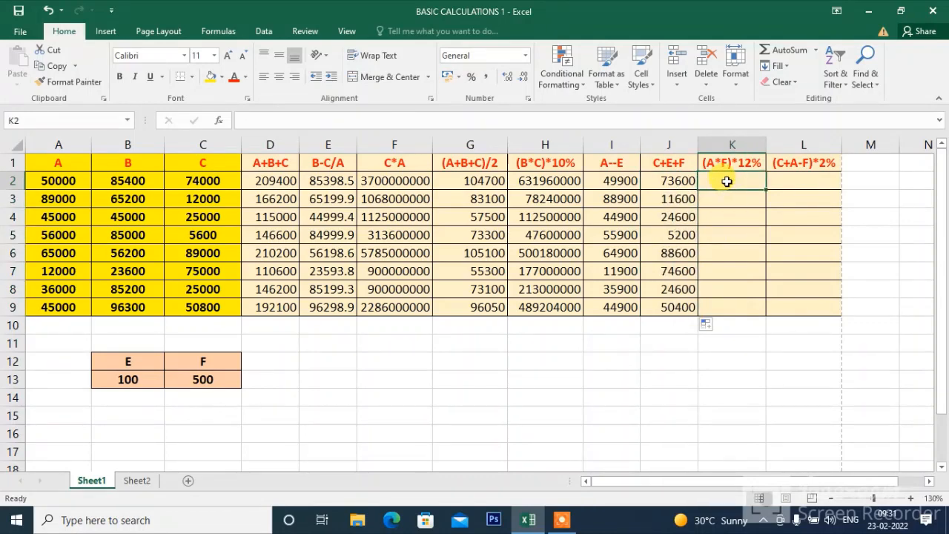
pyautogui.write('=(')
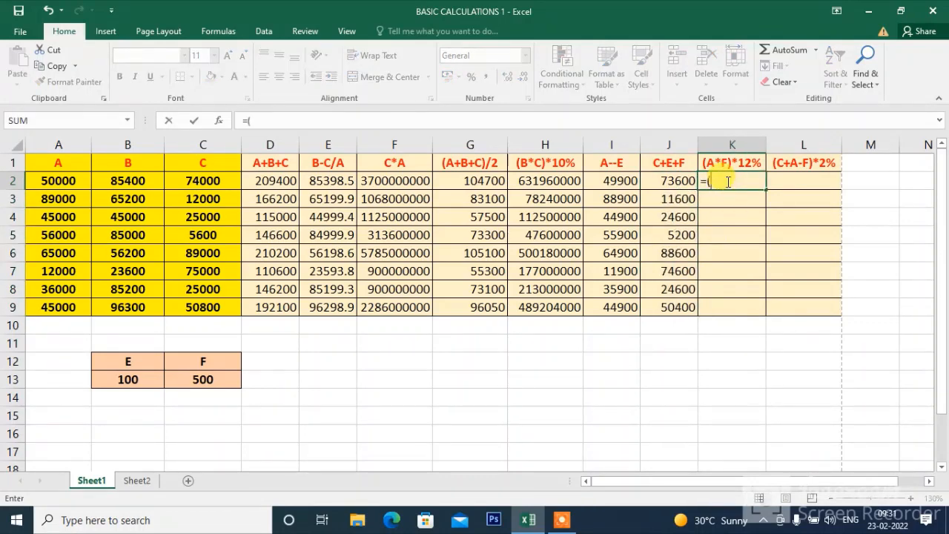
pyautogui.click(61, 185)
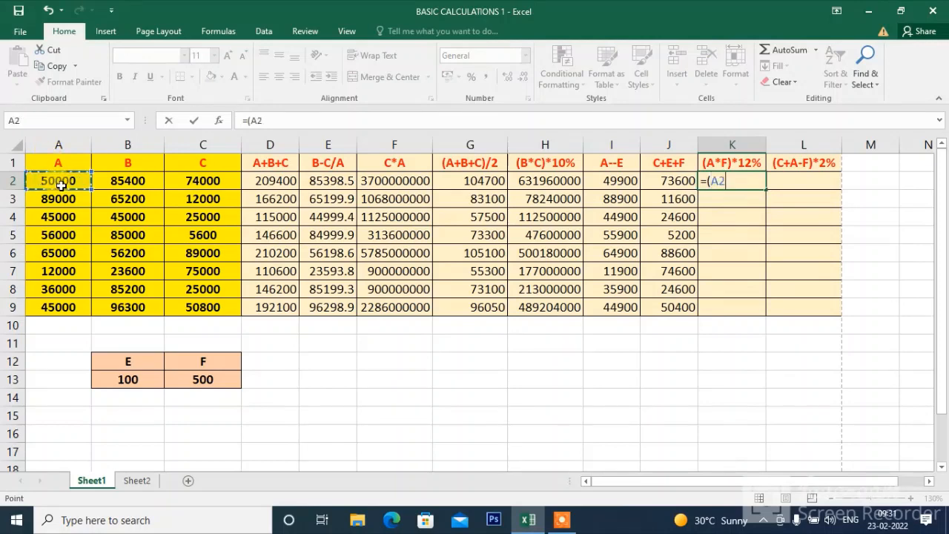
pyautogui.write('*')
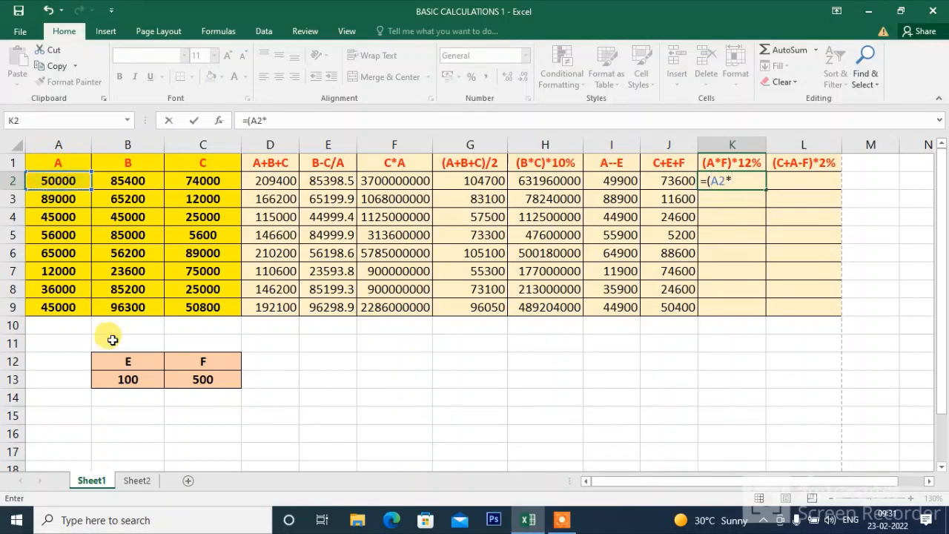
pyautogui.click(188, 382)
pyautogui.write(')')
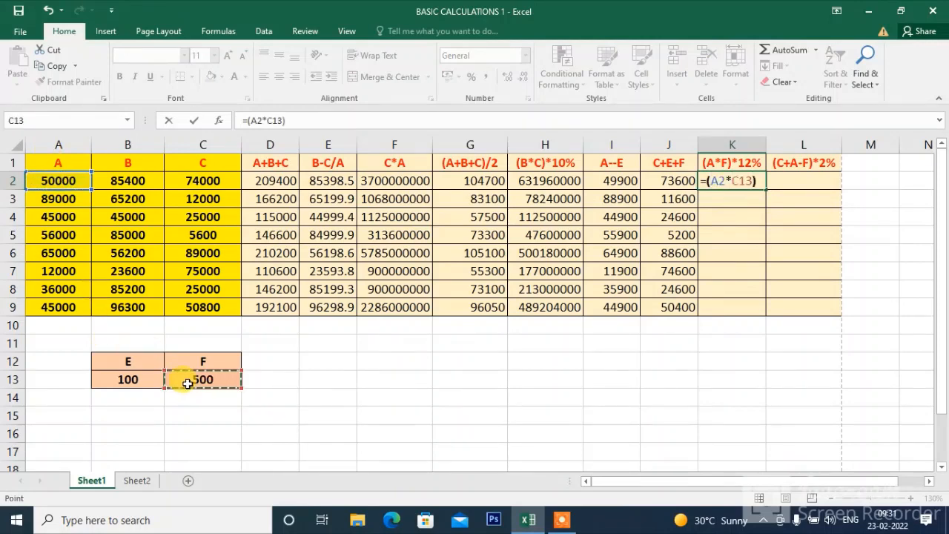
pyautogui.write('*12%')
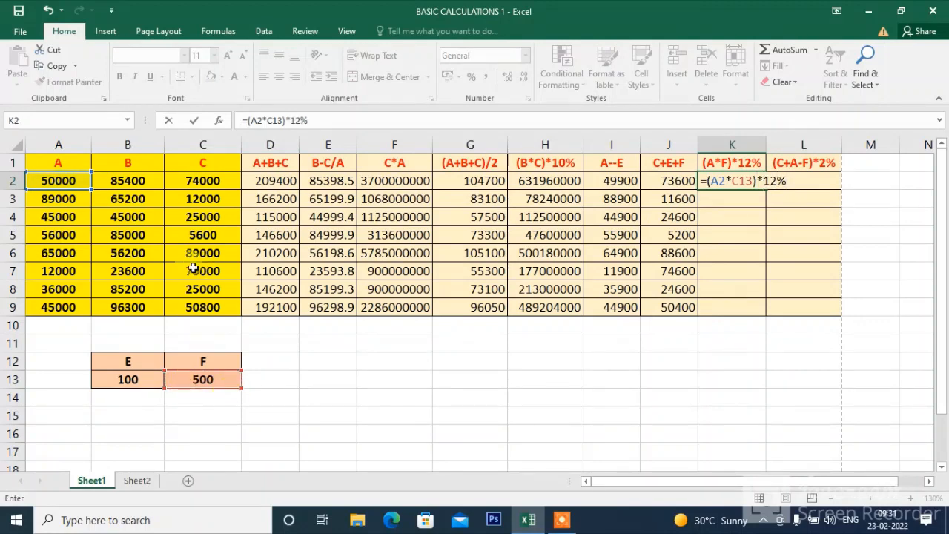
# Make the F reference absolute in K2, giving =(A2*$C$13)*12%, and fill the formula down through K9.
pyautogui.click(272, 121)
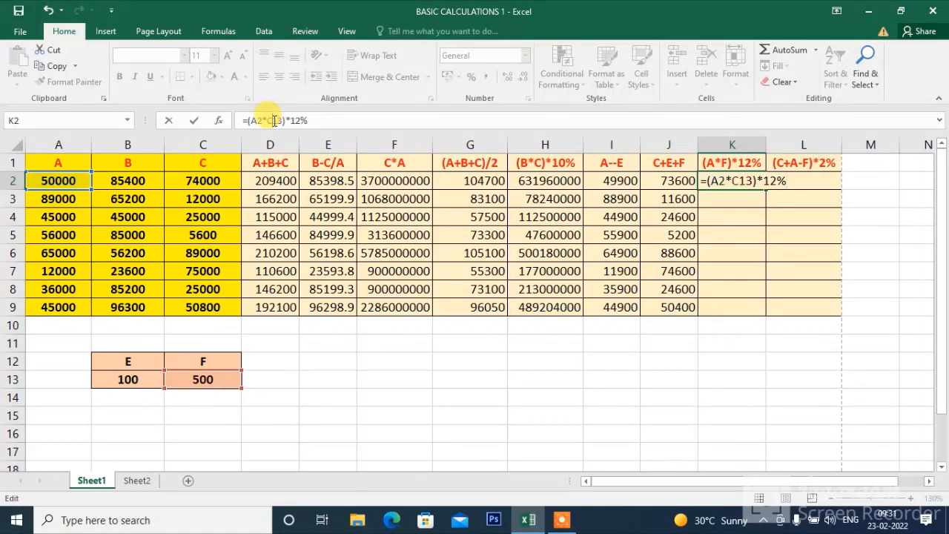
pyautogui.write('$')
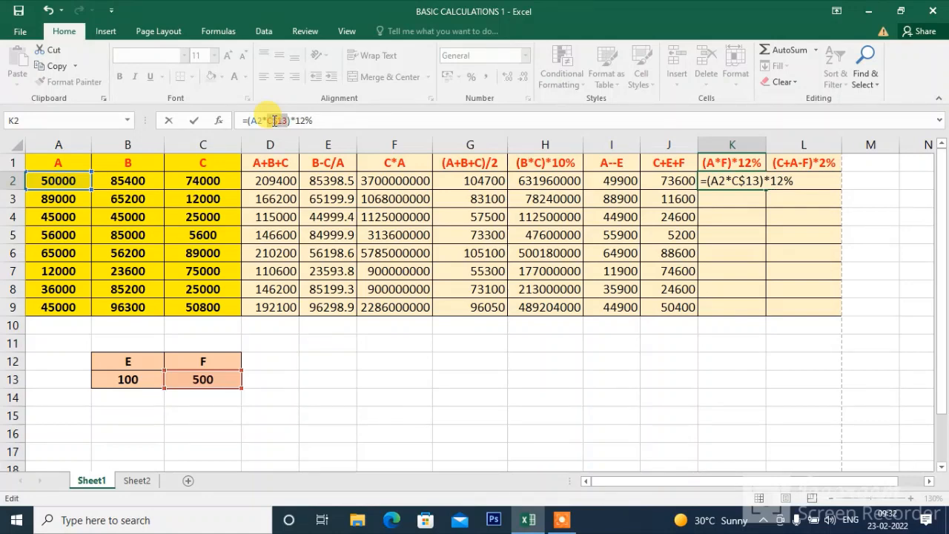
pyautogui.press('F4')
pyautogui.press('F4')
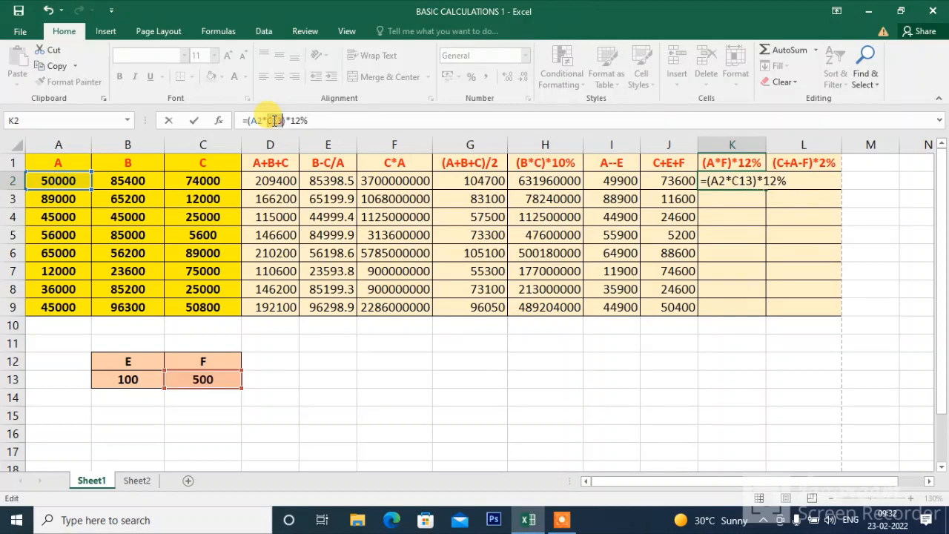
pyautogui.press('F4')
pyautogui.press('Return')
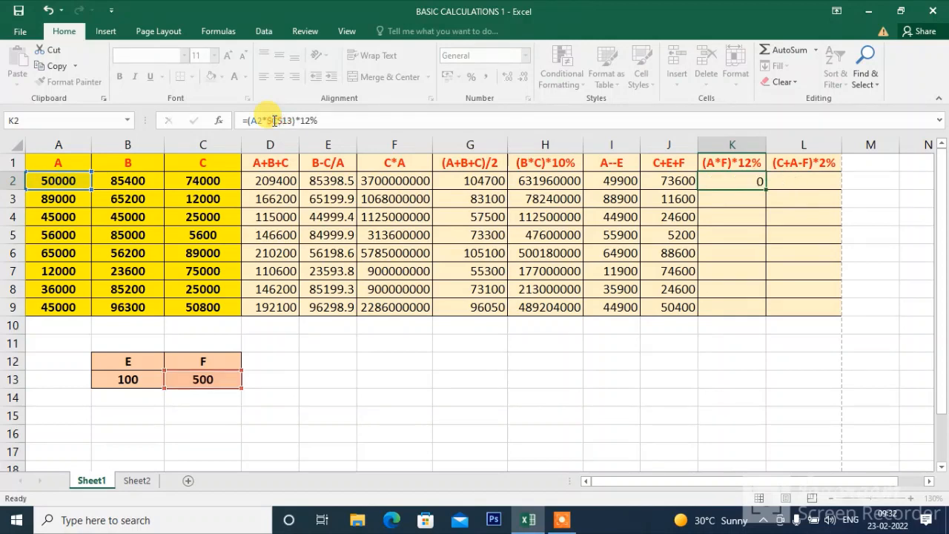
pyautogui.click(732, 180)
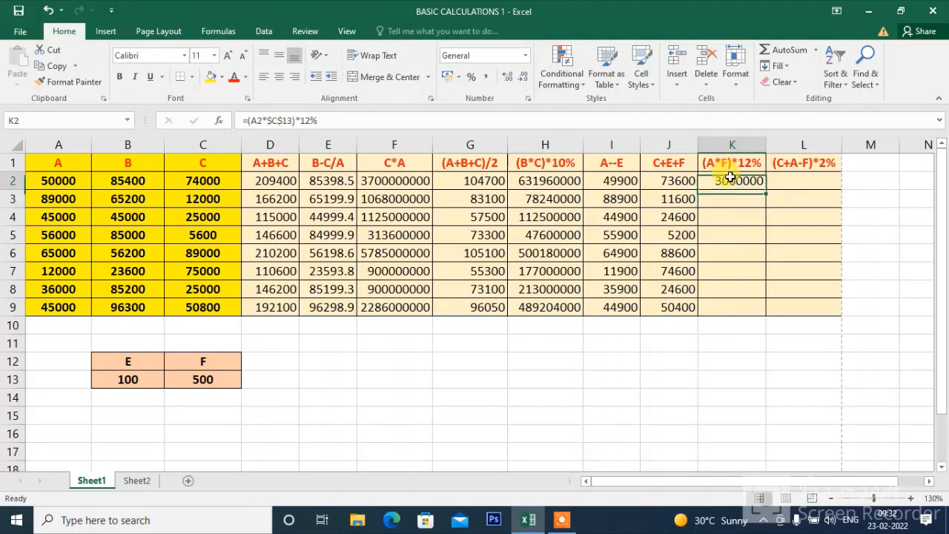
pyautogui.moveTo(767, 192); pyautogui.dragTo(755, 316)
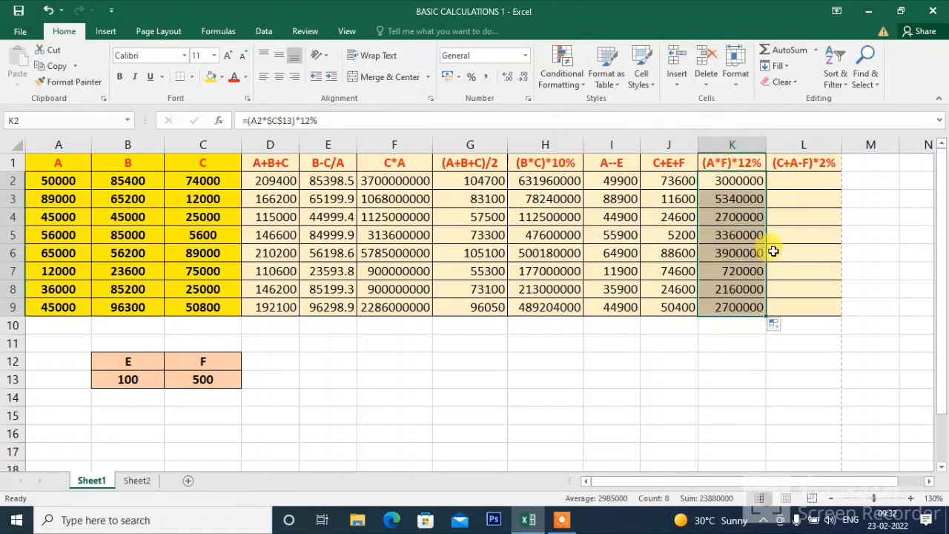
# Select cell L2 under the (C+A-F)*2% heading.
pyautogui.click(796, 179)
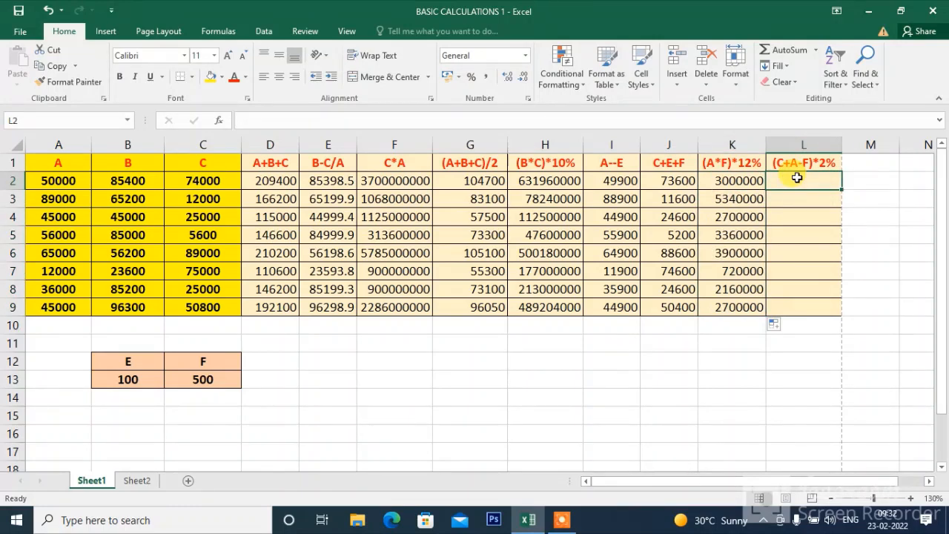